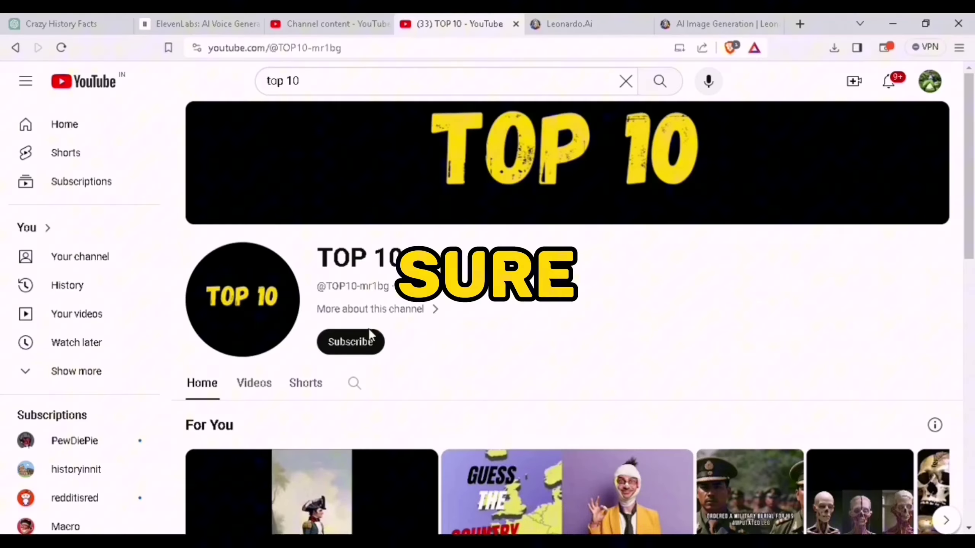
Subscribe to the TOP 10 channel and show its bell notification options
left_click(365, 342)
left_click(342, 348)
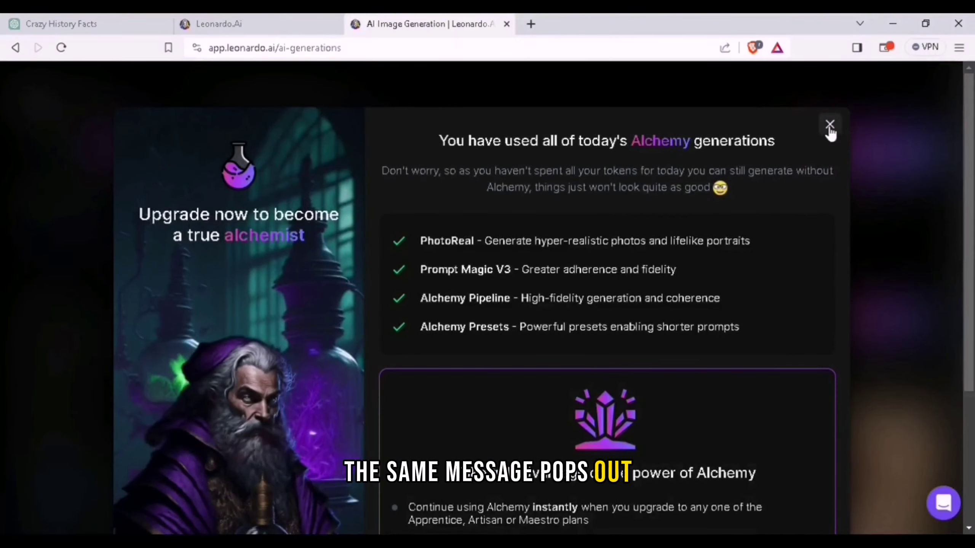
Dismiss the Alchemy pop-up and log out of the current Leonardo account from Home
left_click(830, 132)
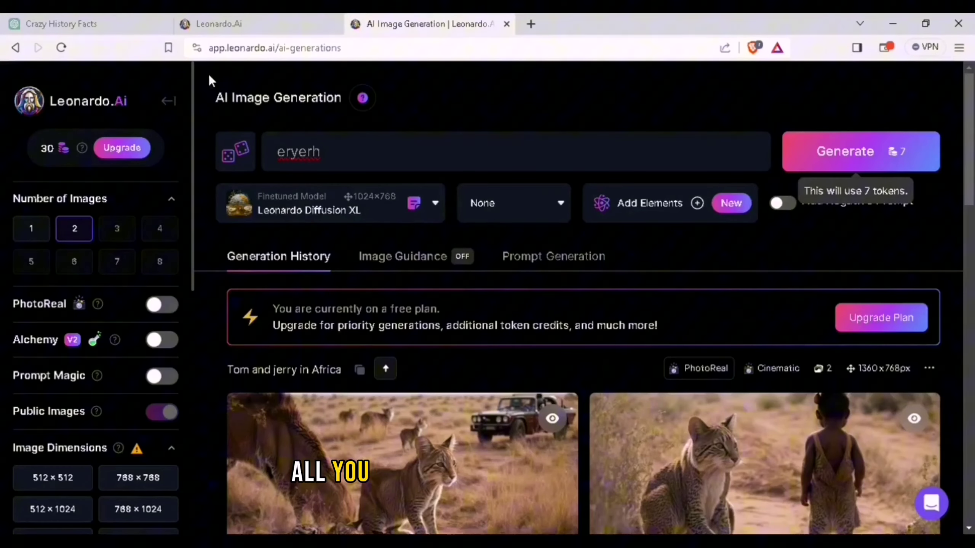
left_click(174, 98)
scroll(92, 365, "down", 5)
left_click(81, 412)
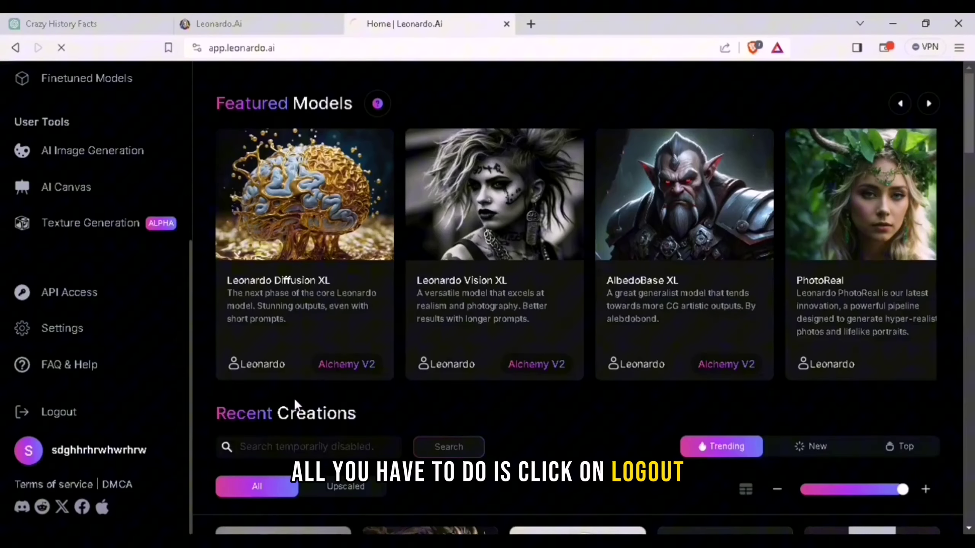
Switch to the new-account sign-up form and enter the account password
scroll(390, 380, "down", 5)
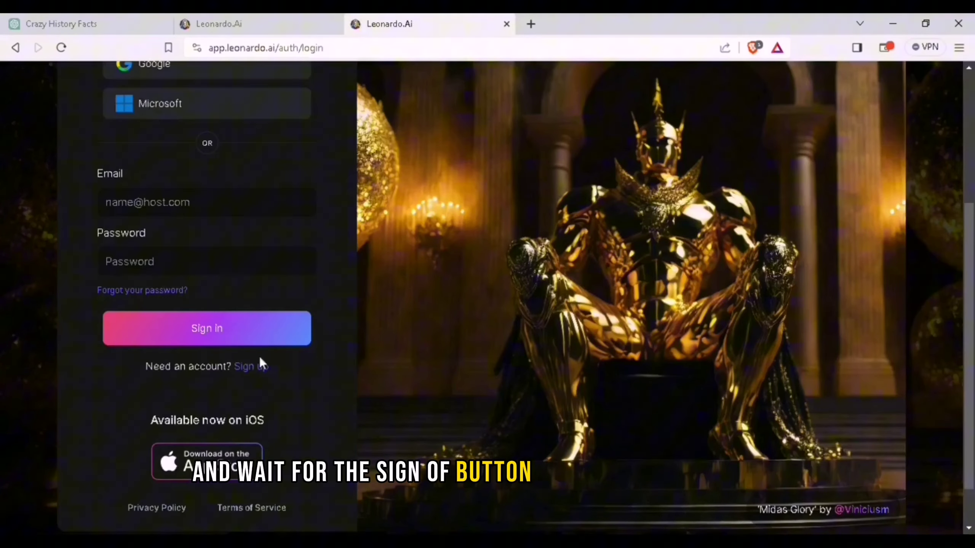
left_click(258, 367)
left_click(207, 297)
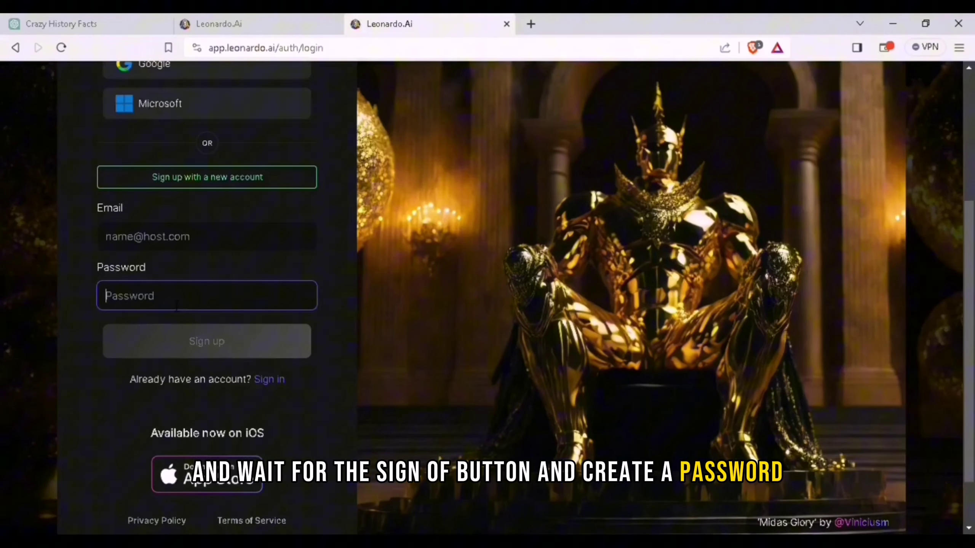
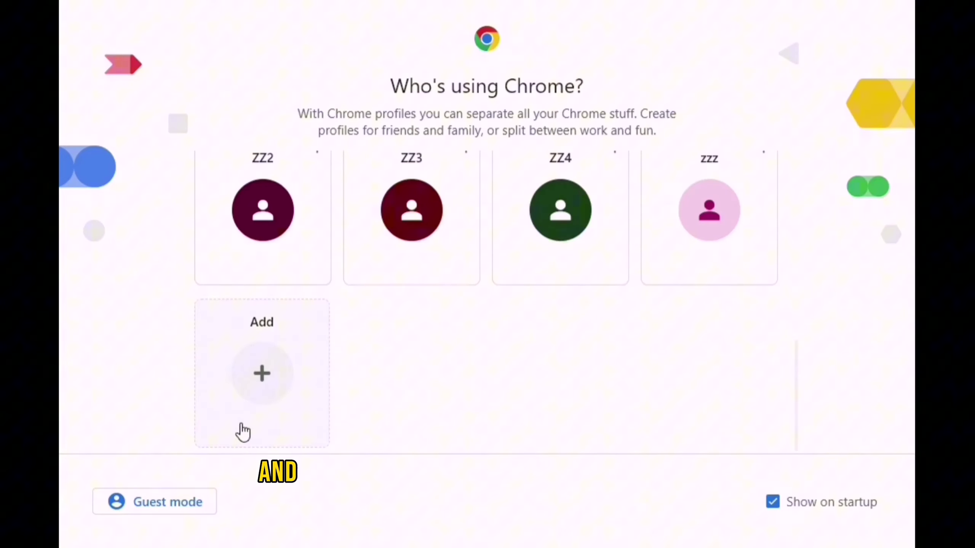
Open temp-mail.org in a Chrome Guest window and copy the temporary email address
left_click(175, 501)
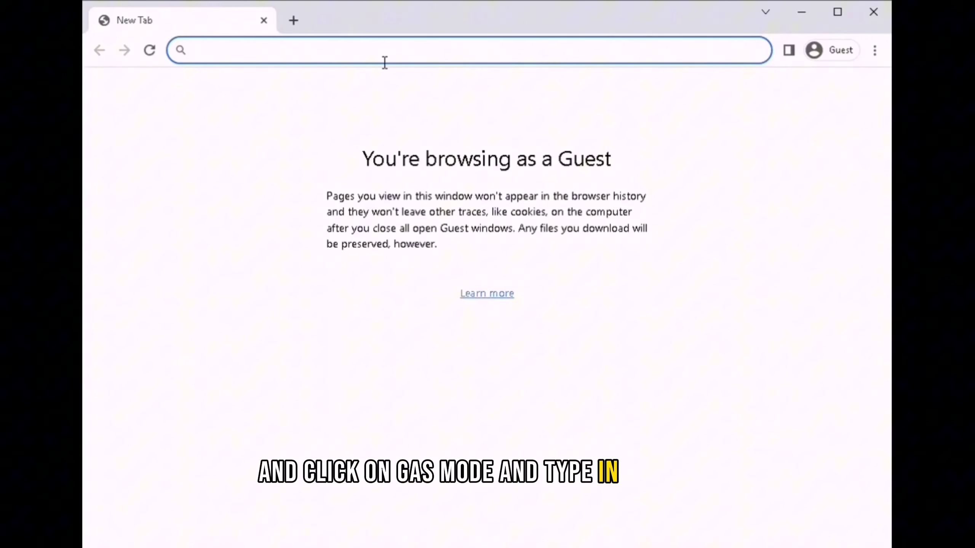
type("tempmail")
key("Return")
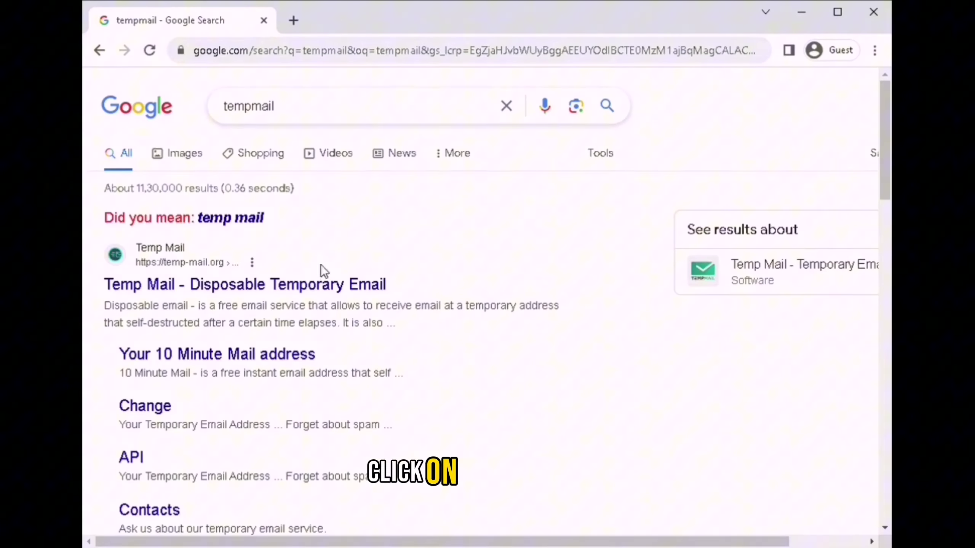
left_click(371, 257)
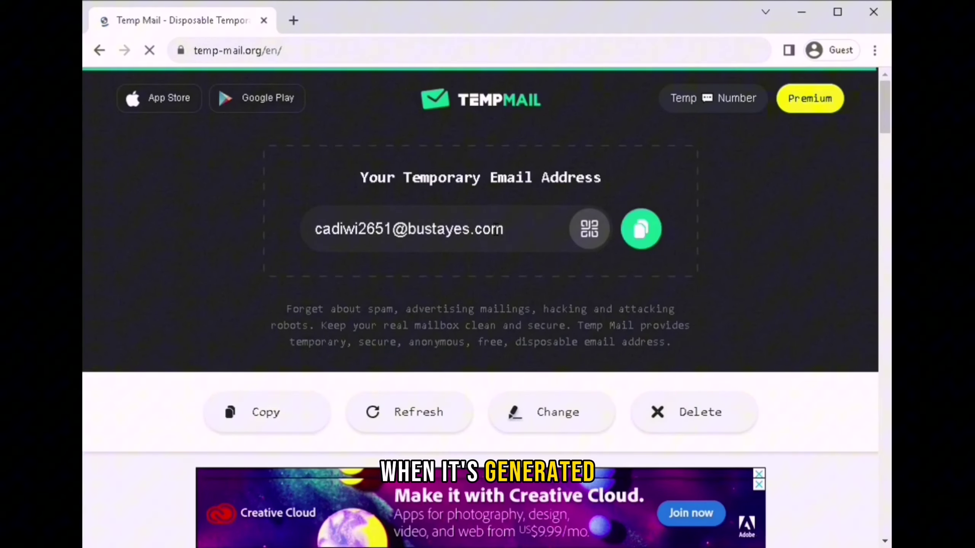
left_click(640, 229)
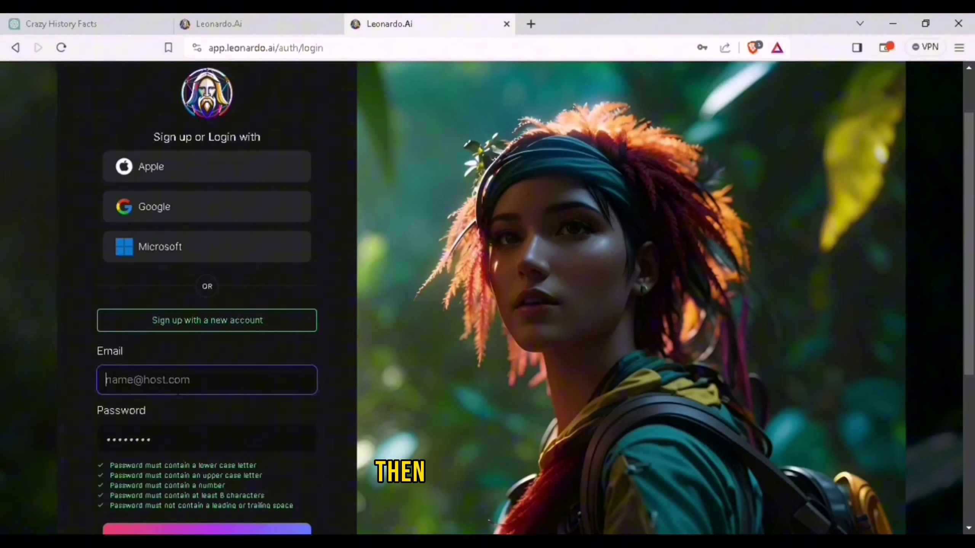
Paste the temporary address into Leonardo's Email field and submit the sign-up
key("ctrl+v")
scroll(190, 454, "down", 2)
left_click(190, 457)
scroll(221, 386, "down", 3)
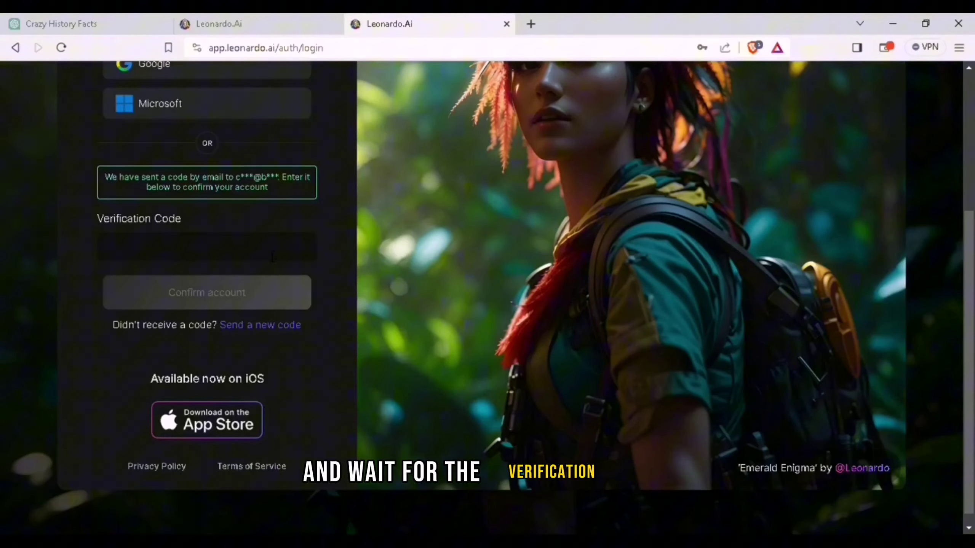
Open Leonardo's verification email in the Temp Mail inbox and copy the code
left_click(893, 20)
scroll(603, 308, "down", 5)
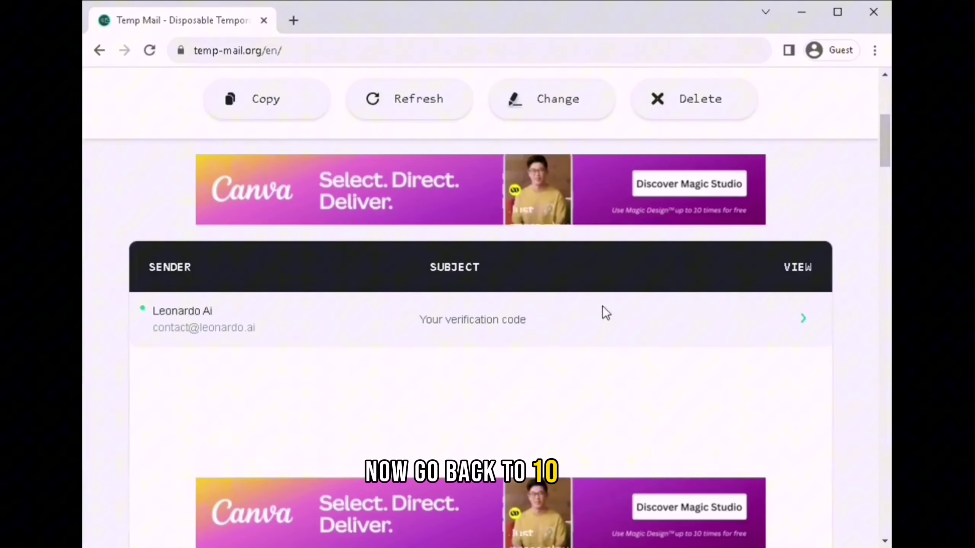
left_click(519, 322)
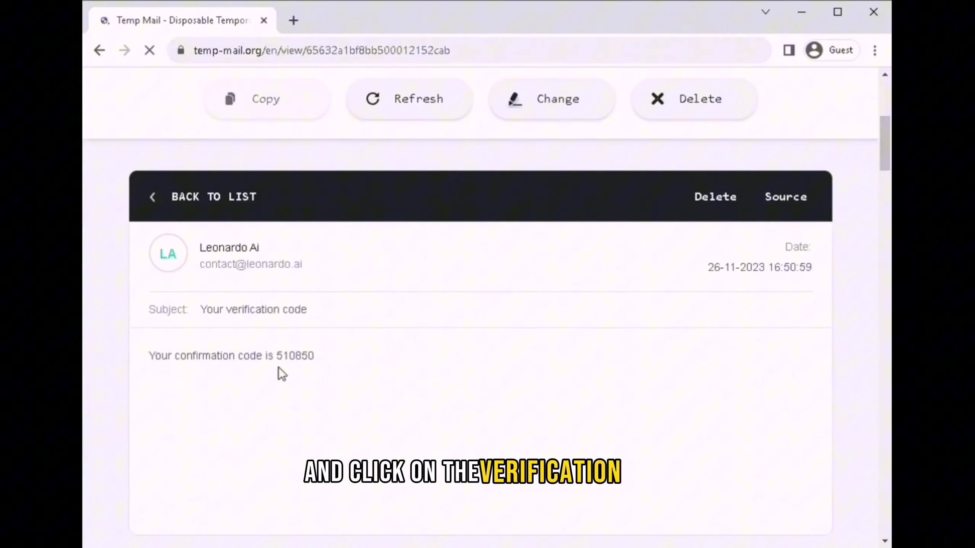
double_click(285, 429)
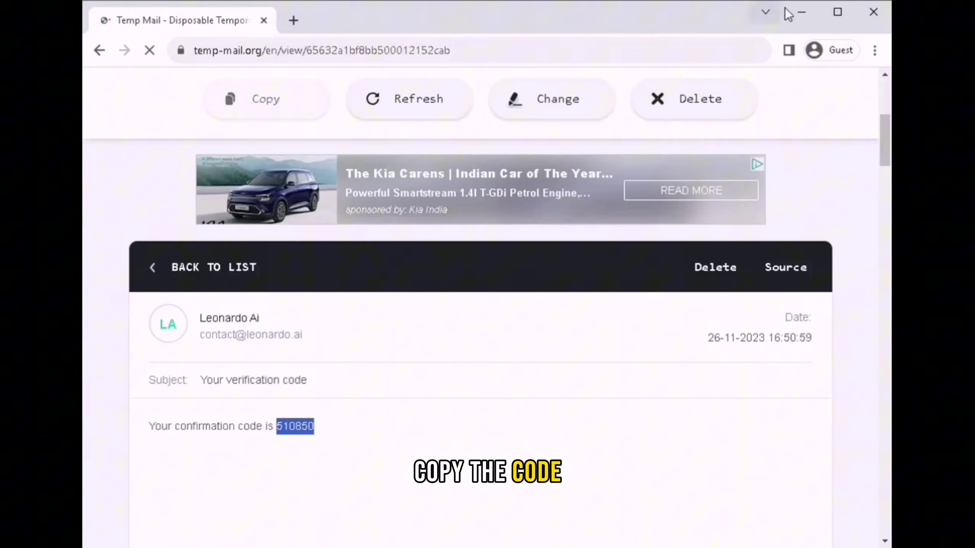
left_click(801, 12)
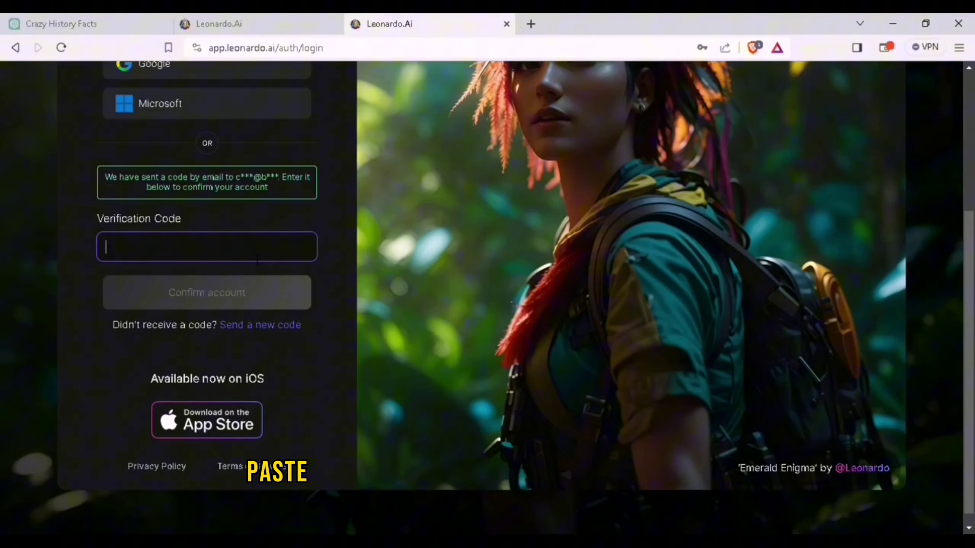
Confirm the account with the pasted code and enter a username
key("ctrl+v")
left_click(243, 296)
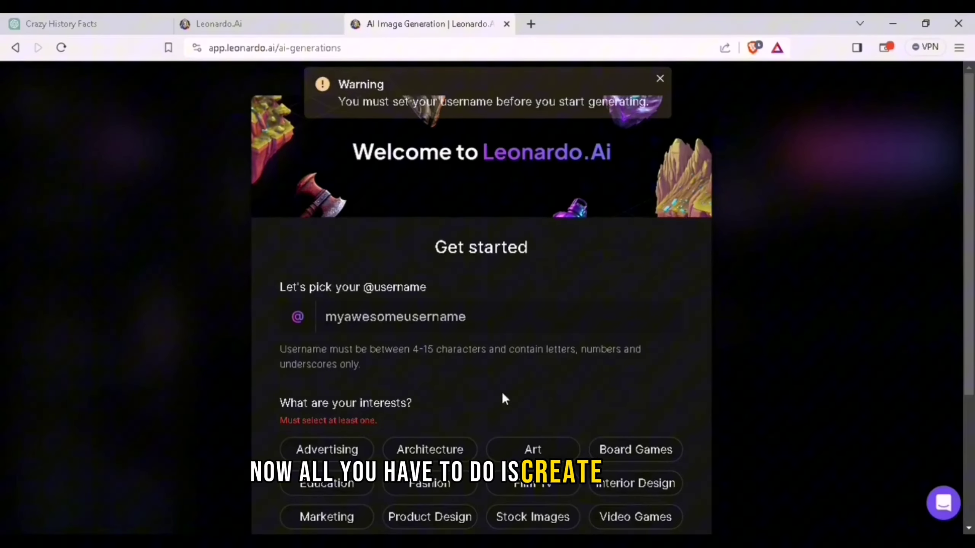
left_click(422, 317)
type("gwegwehgwrhrhwr")
Pick Advertising, Education, Architecture, Fashion, Art and Interior Design interests and enable NSFW content
scroll(480, 345, "down", 3)
left_click(330, 306)
left_click(330, 339)
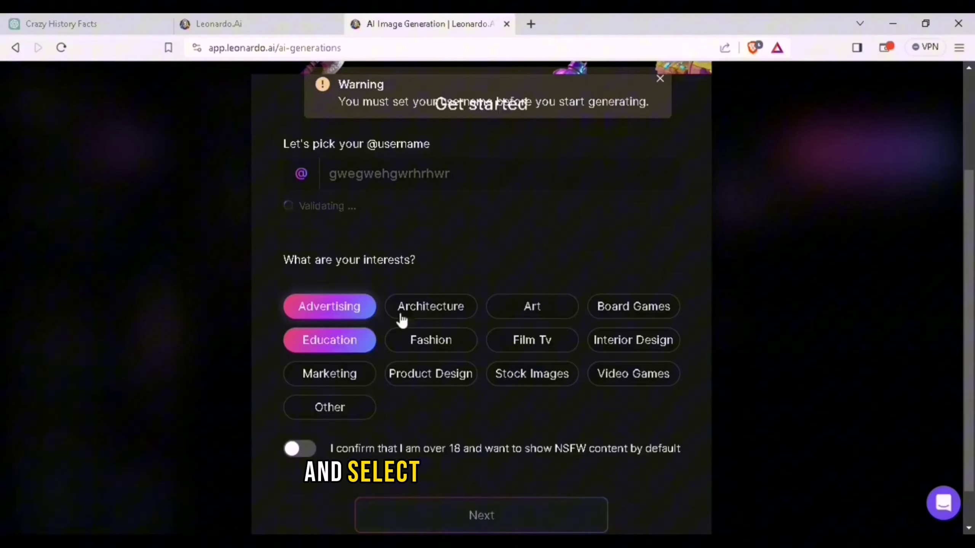
left_click(401, 318)
left_click(431, 340)
left_click(540, 311)
left_click(628, 344)
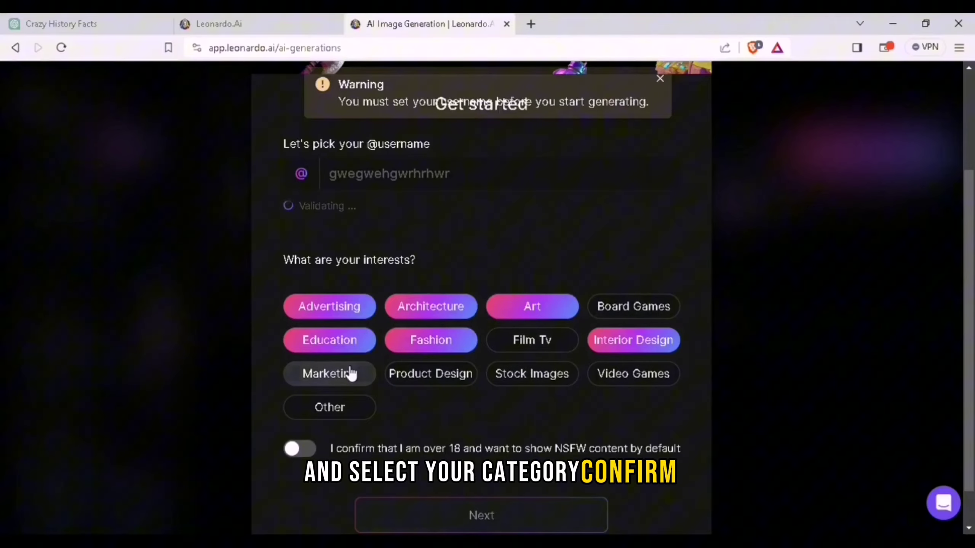
left_click(300, 448)
Choose the Enthusiast role and finish setup to reach the generator
left_click(468, 516)
scroll(482, 413, "down", 3)
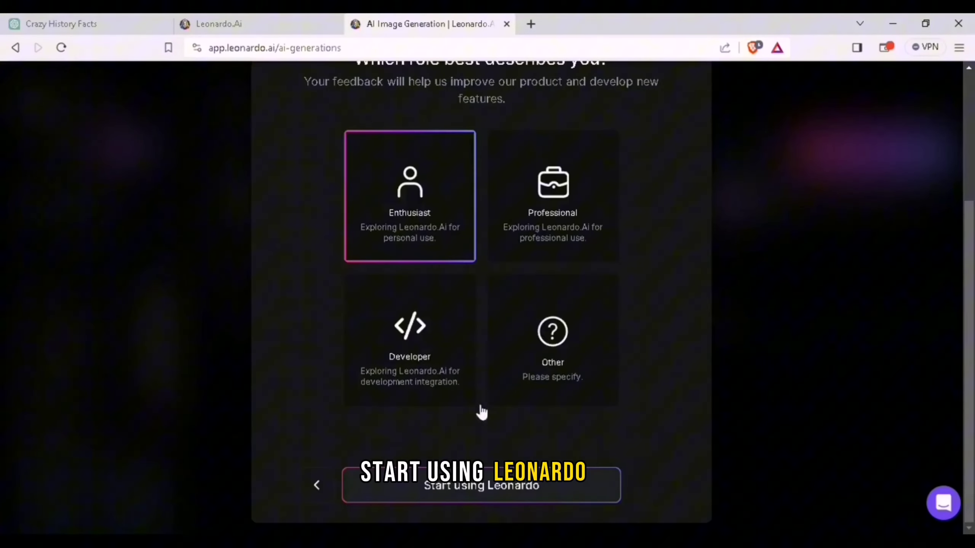
left_click(482, 484)
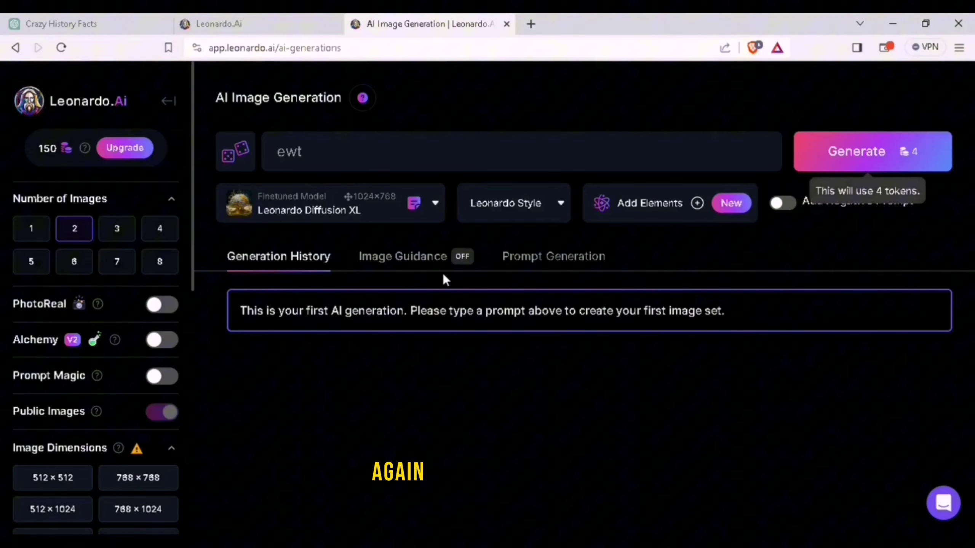
Generate from prompt 'gfoiYFGOIfygoiegfi' with PhotoReal on at 1360×768
left_click(338, 152)
key("BackSpace")
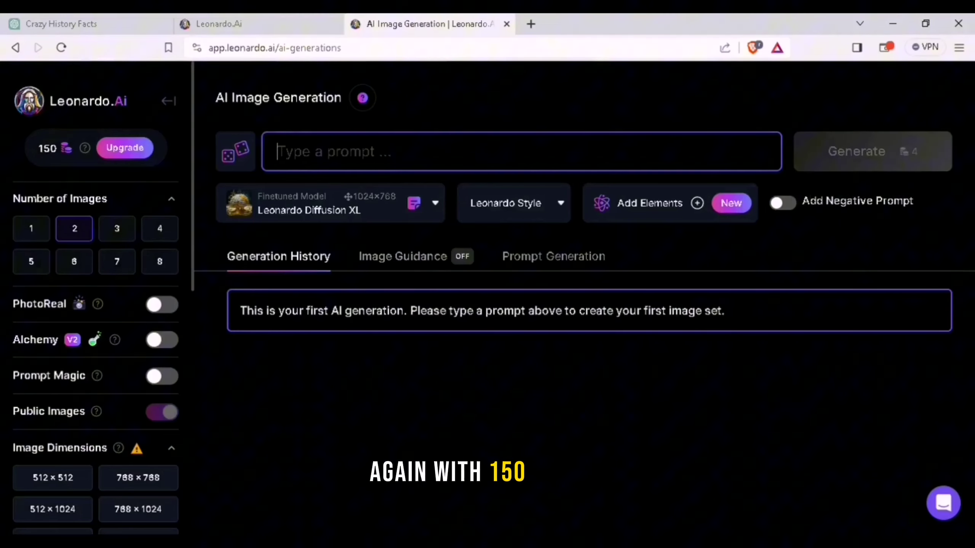
type("gfoiYFGOIfygoiegfi")
scroll(175, 165, "down", 4)
left_click(162, 162)
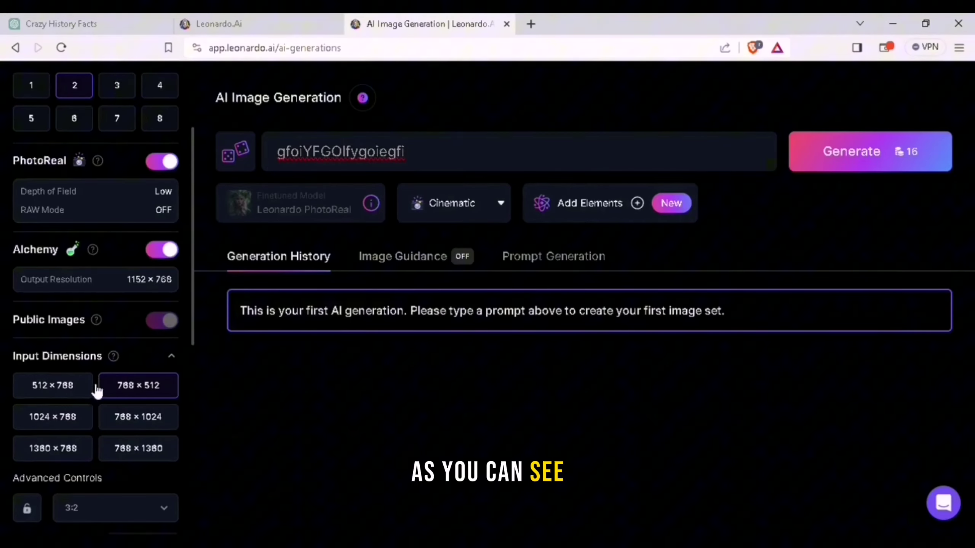
left_click(43, 448)
left_click(909, 153)
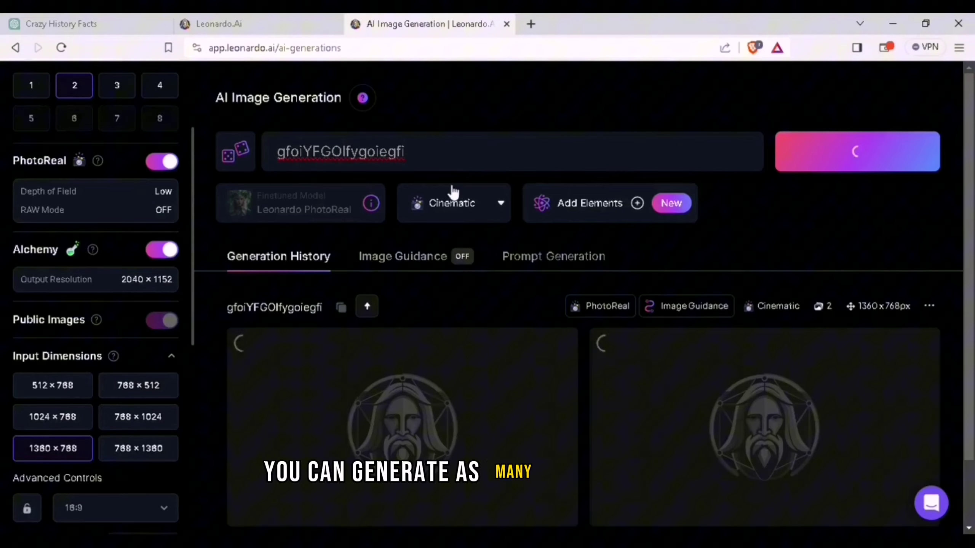
Run two more generations with the prompt edits 'egWEGWEG' and 'WRWEG'
type("egWEGWEG")
key("Return")
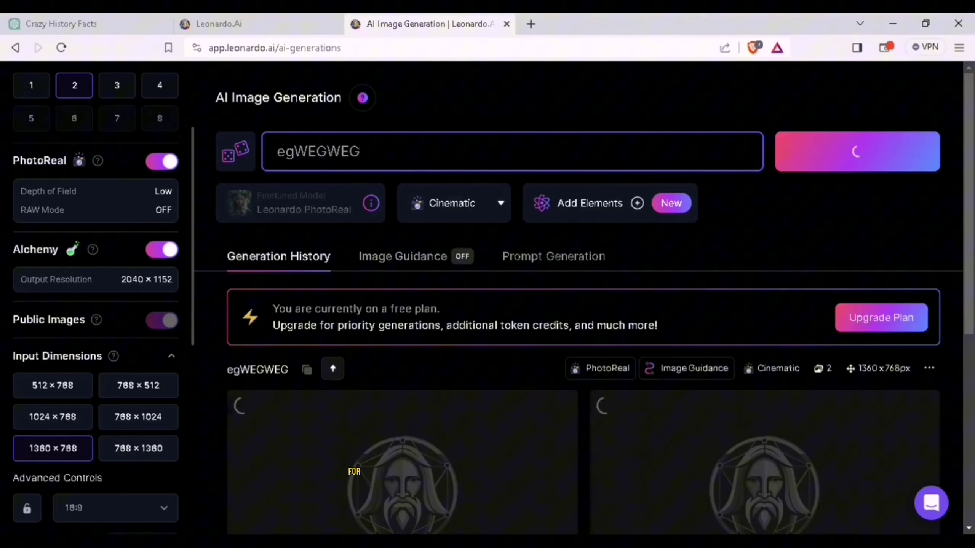
type("WRWEG")
key("Return")
Replace the prompt with 'Tom And Jerry in Africa' and generate
key("ctrl+a")
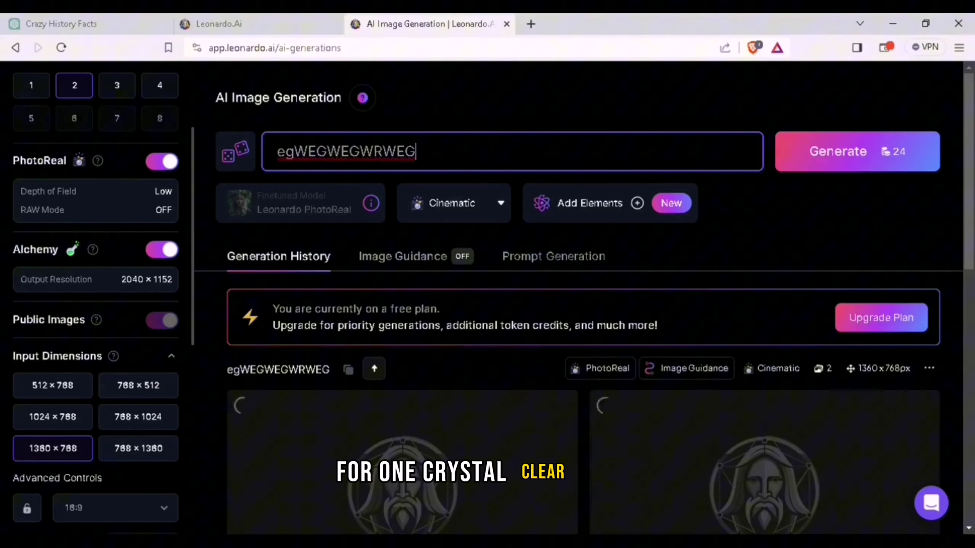
key("BackSpace")
type("To")
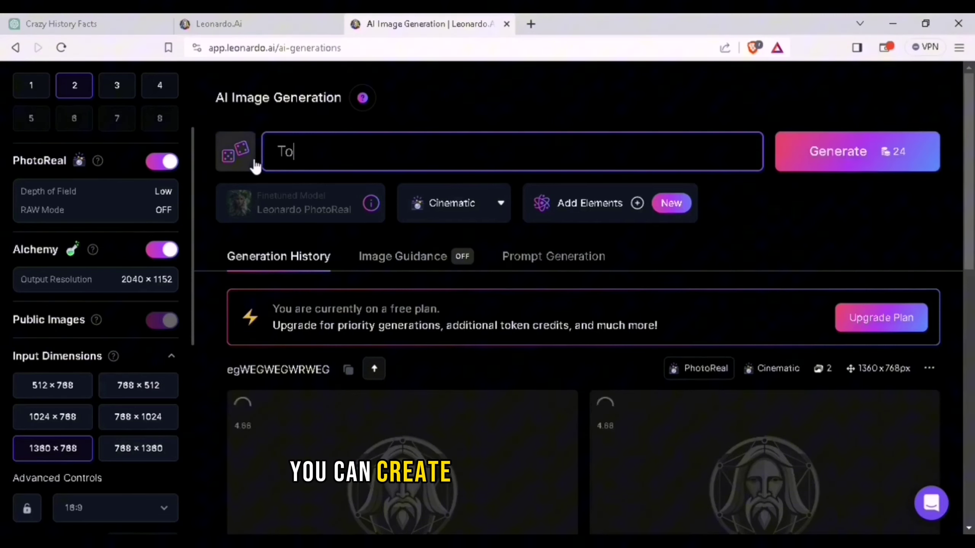
type("m And Jerry ")
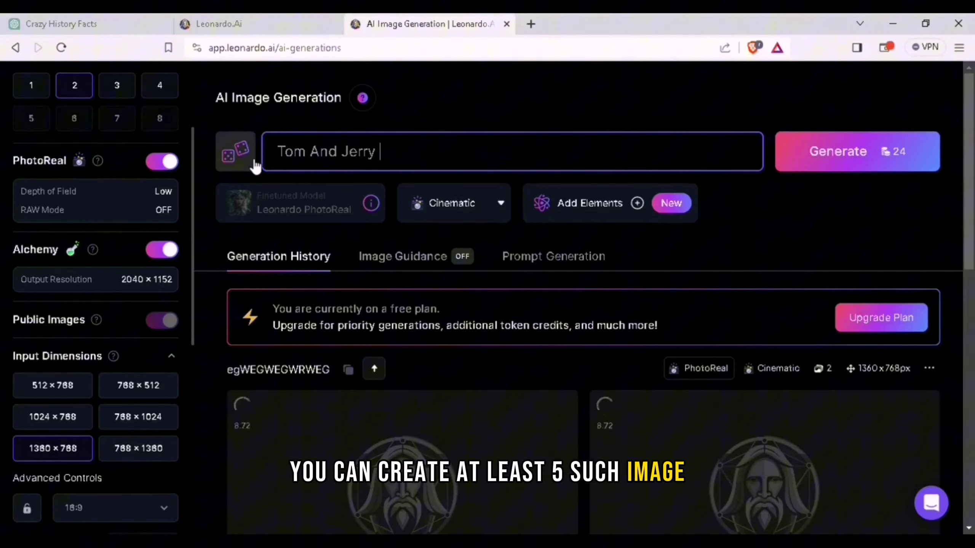
type("in A")
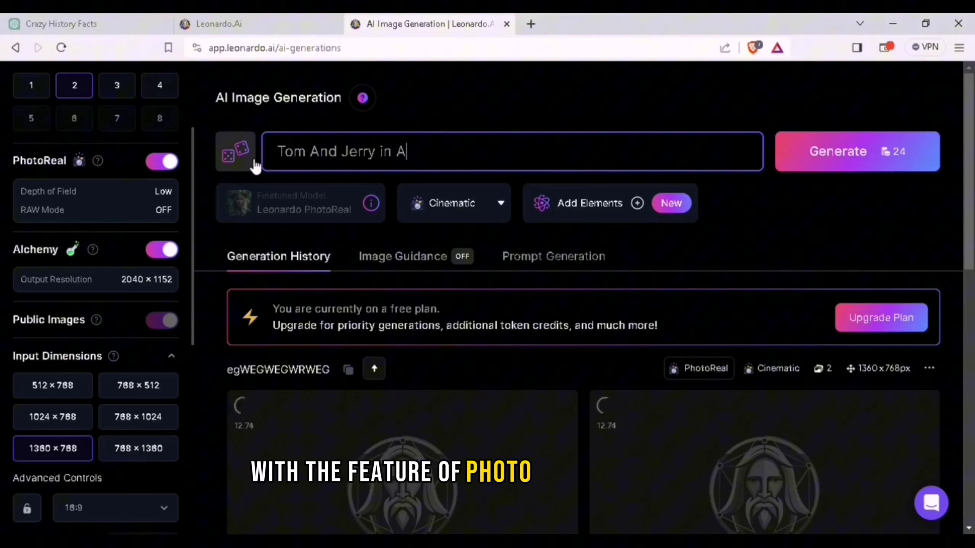
type("frica")
key("Return")
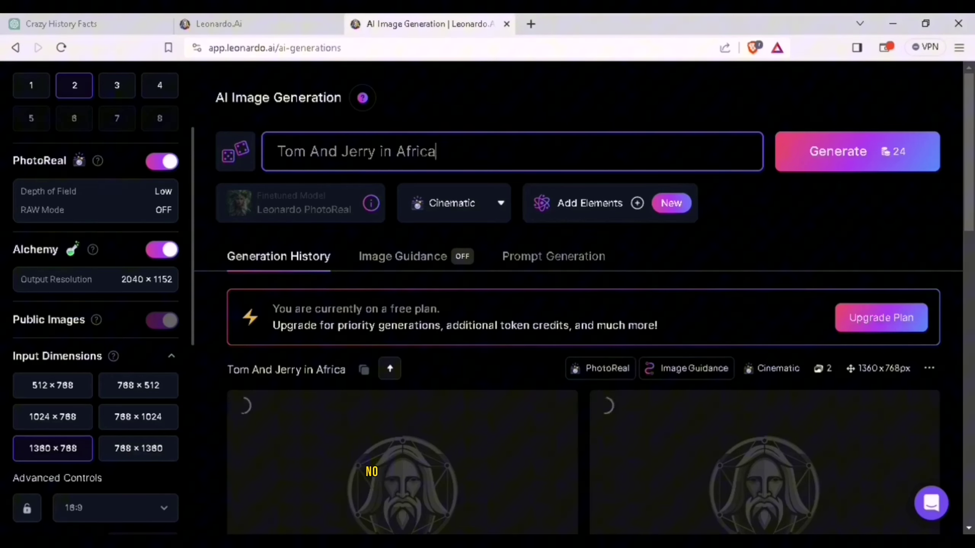
Generate images for 'A cat on a mouse on a chair on a table on a ball on a couch'
key("ctrl+a")
key("BackSpace")
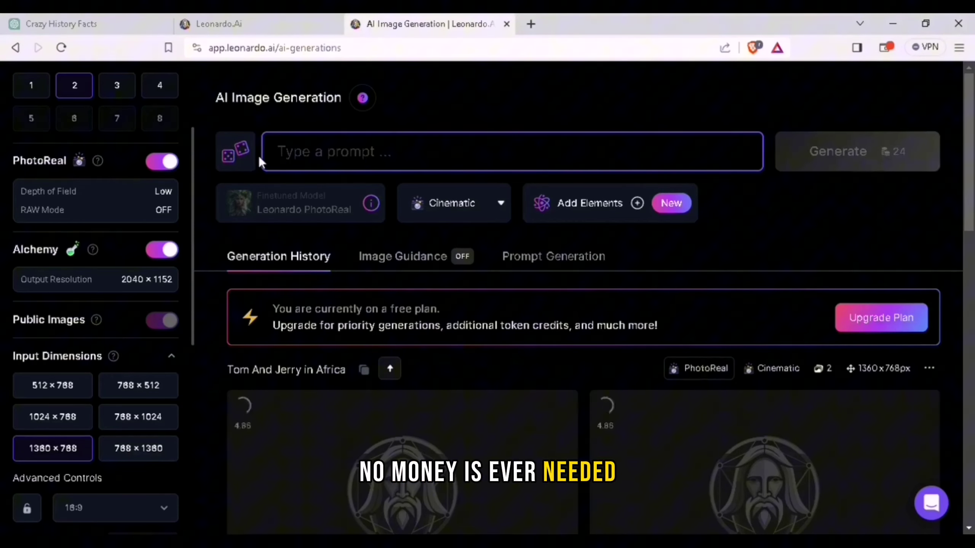
type("A cat on")
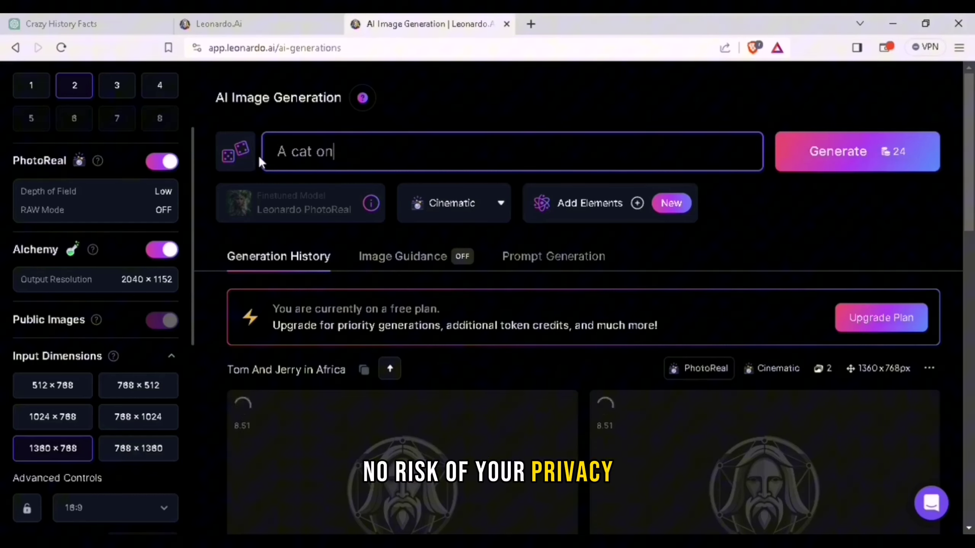
type(" a mouse on a")
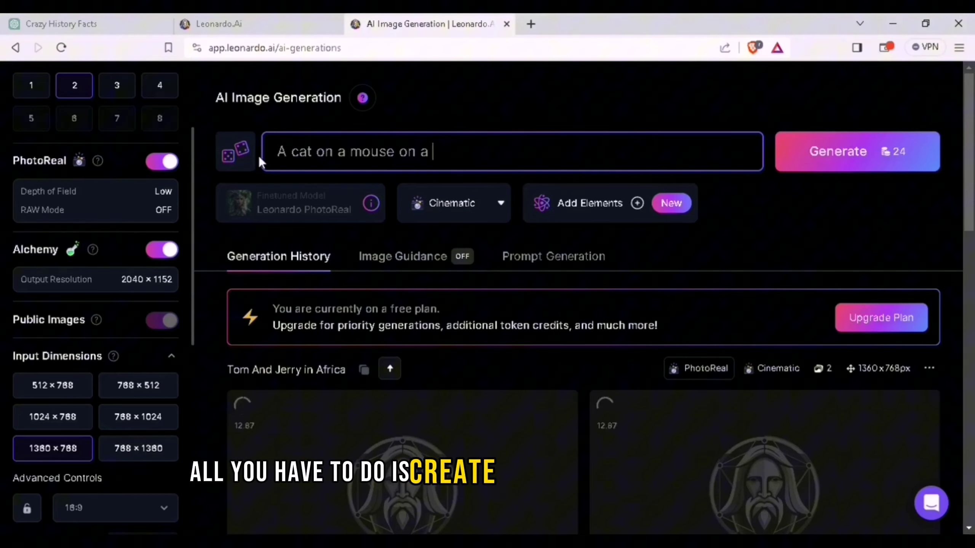
type(" chair on a")
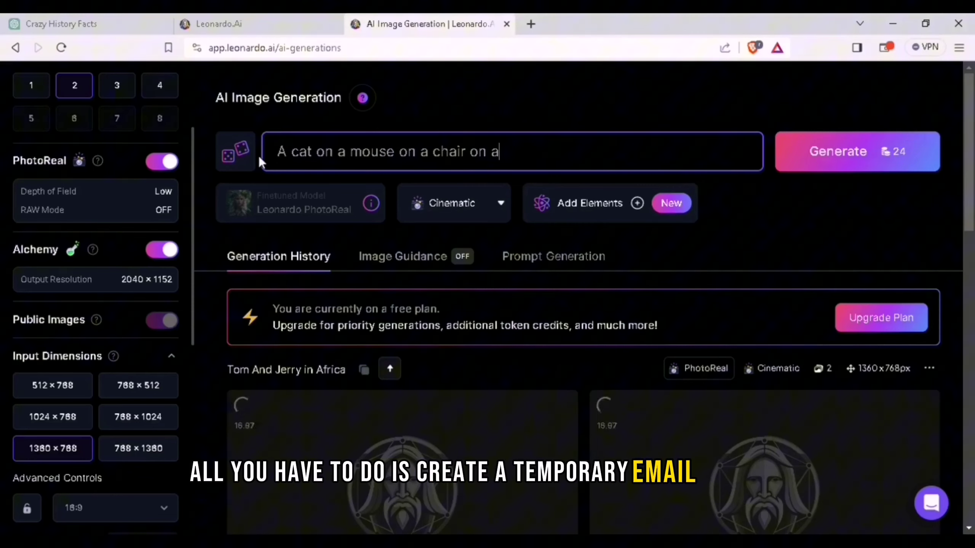
type(" table on a bal")
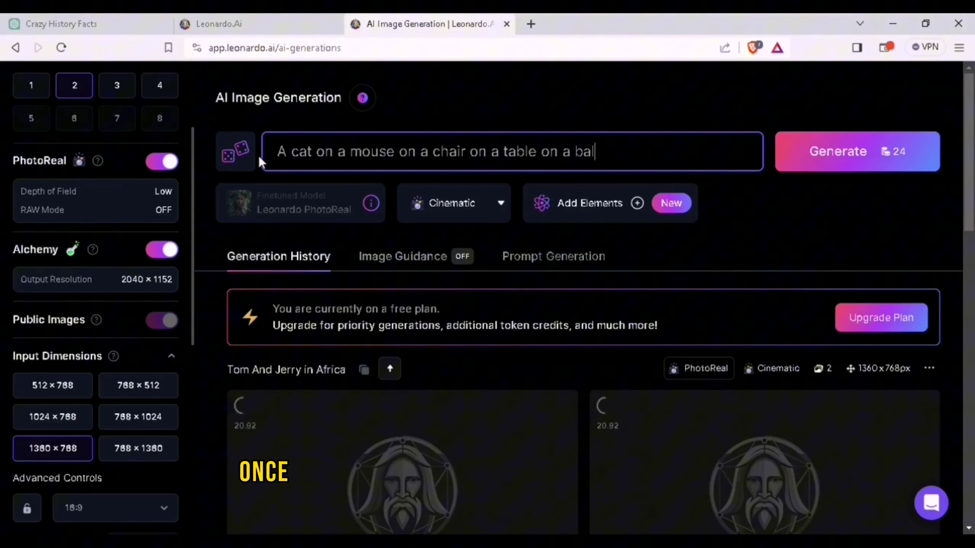
type("l on a ")
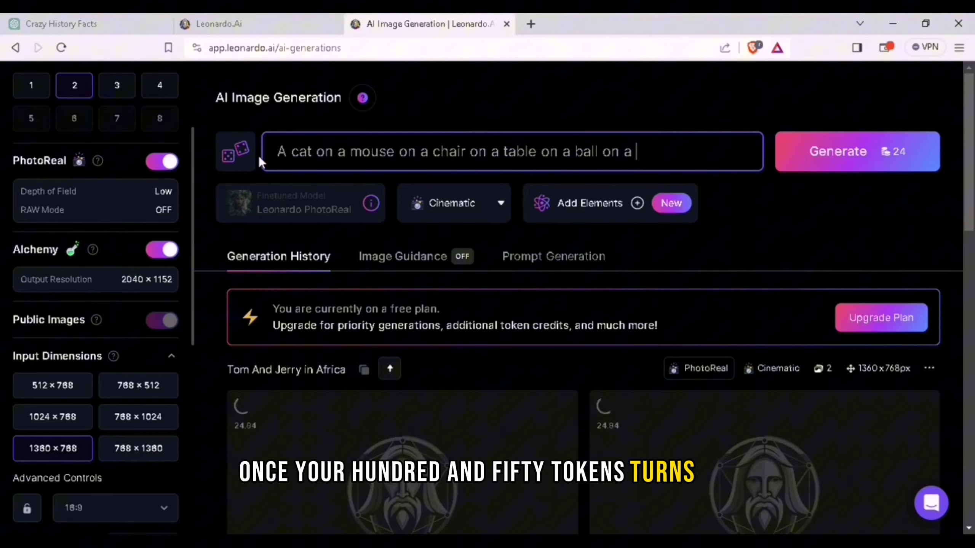
type("couch")
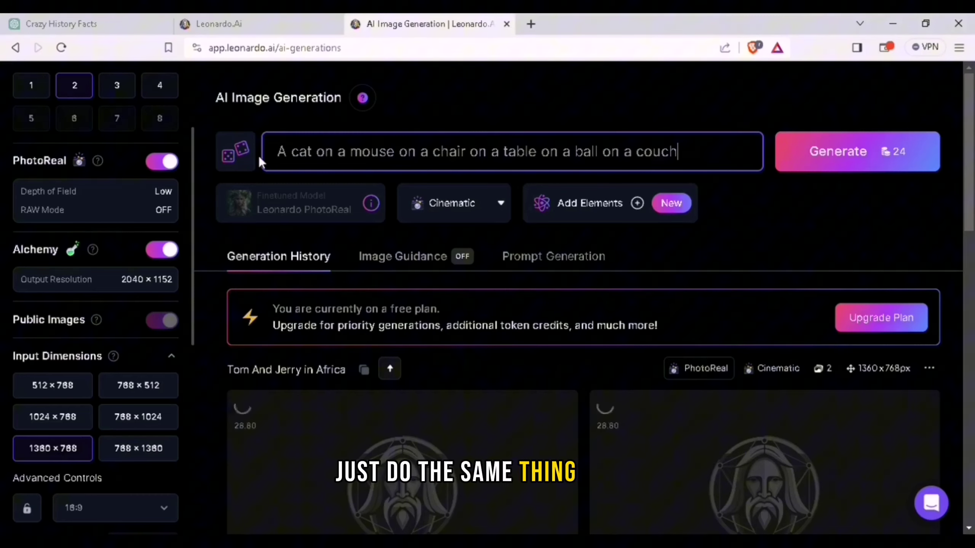
key("Return")
Clear the prompt and type 'fsaha' in its place
double_click(656, 152)
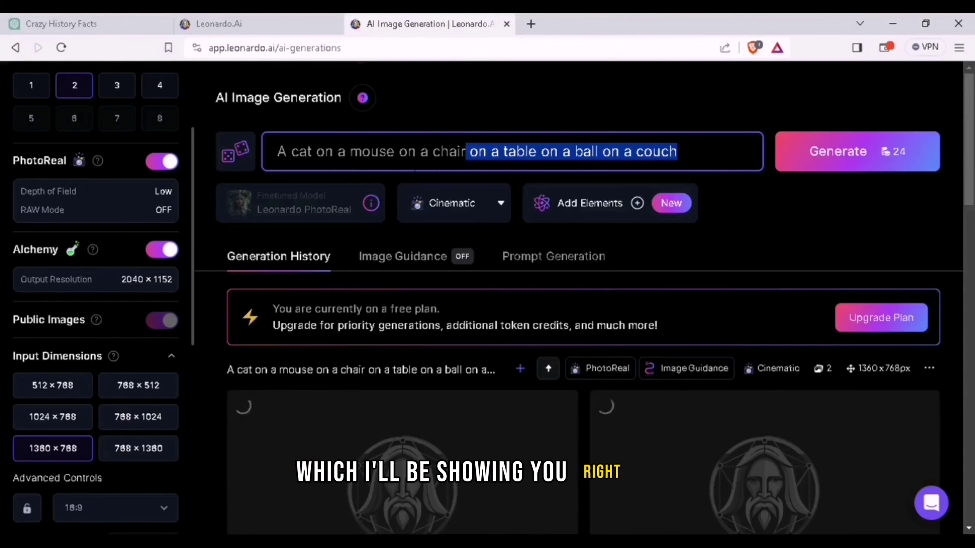
left_click_drag(468, 152, 240, 156)
key("BackSpace")
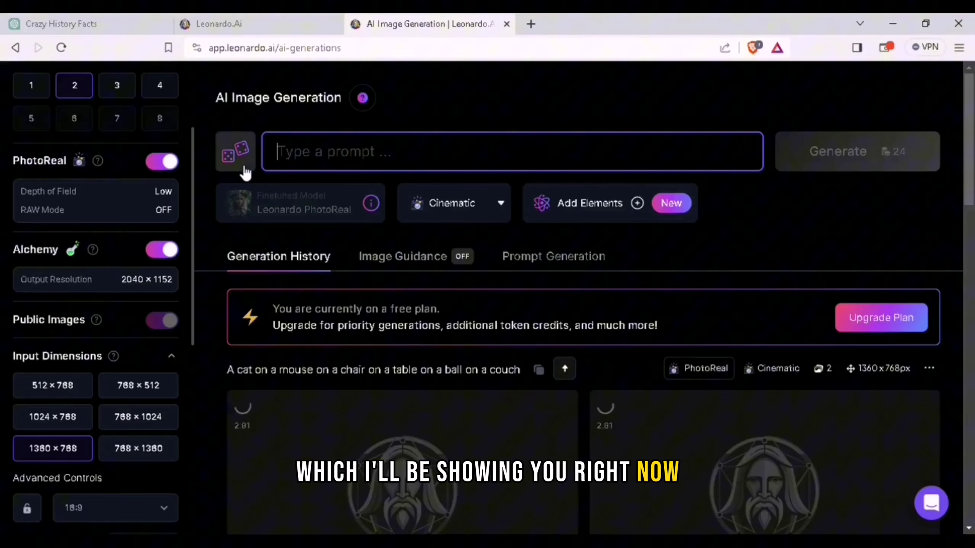
type("fsaha")
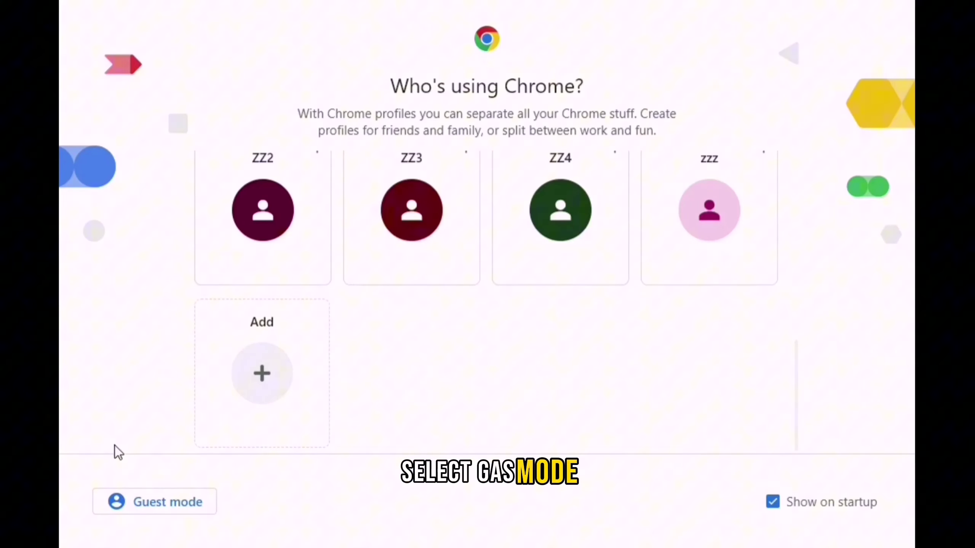
Open temp-mail.org in a Guest window and copy a fresh temporary address
left_click(125, 499)
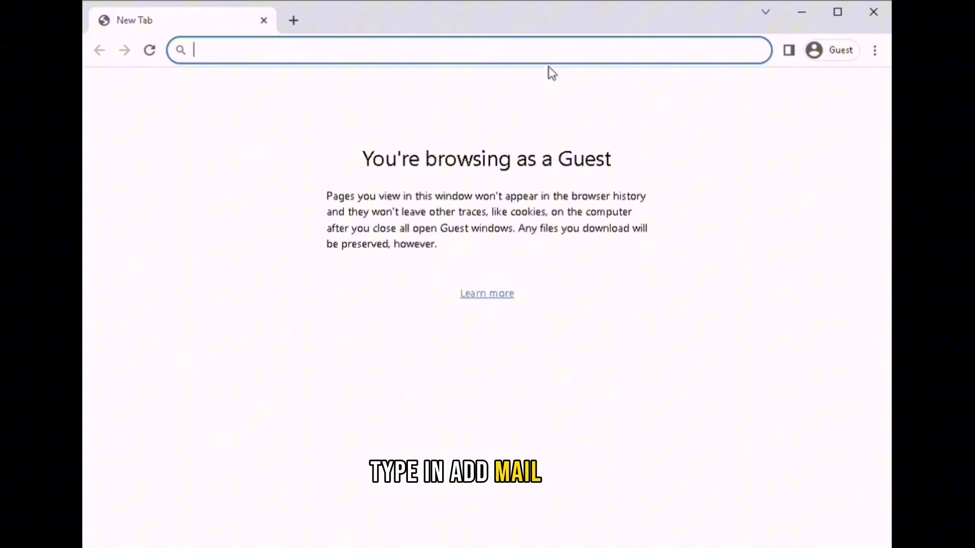
type("tempmail")
key("Return")
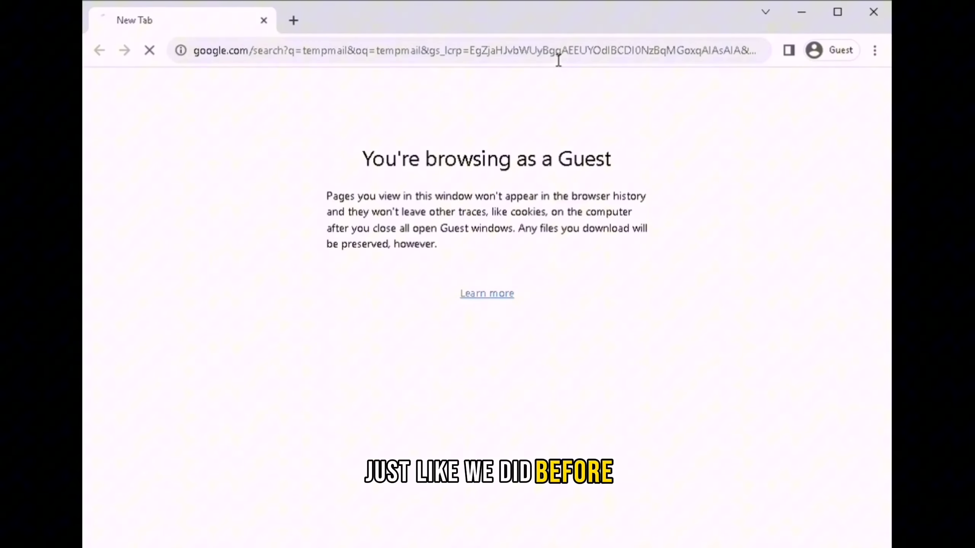
left_click(300, 285)
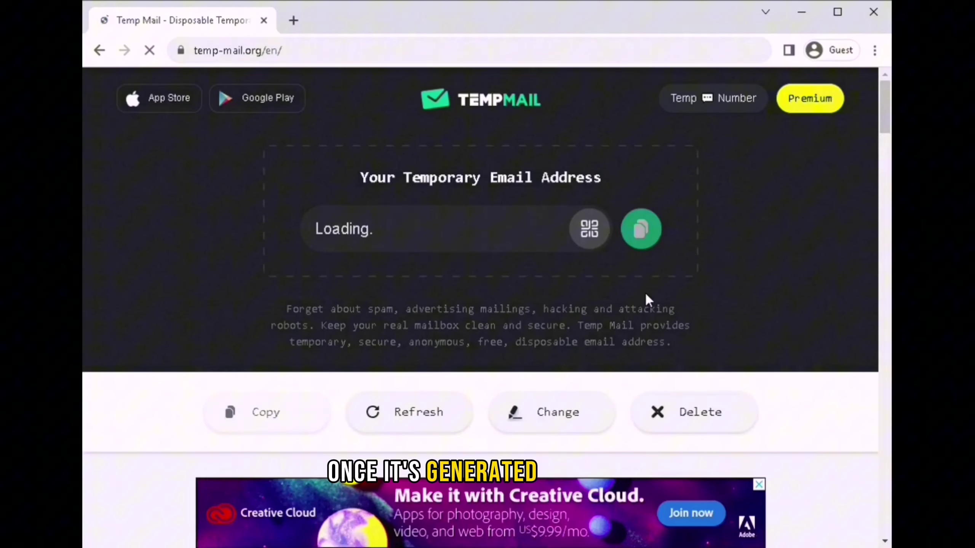
left_click(640, 230)
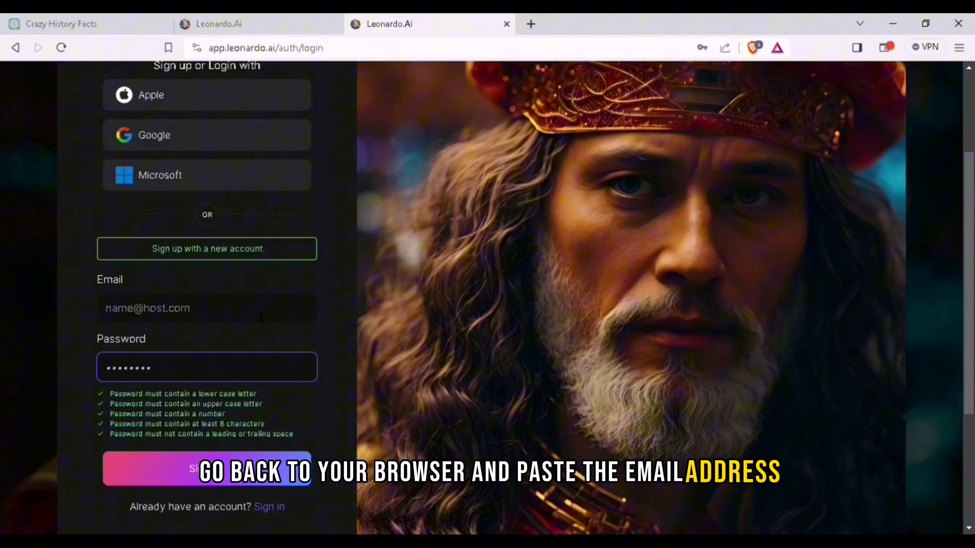
Paste the temporary address into Leonardo's Email field and submit the sign-up
left_click(208, 308)
key("ctrl+v")
scroll(249, 348, "down", 2)
scroll(249, 347, "down", 3)
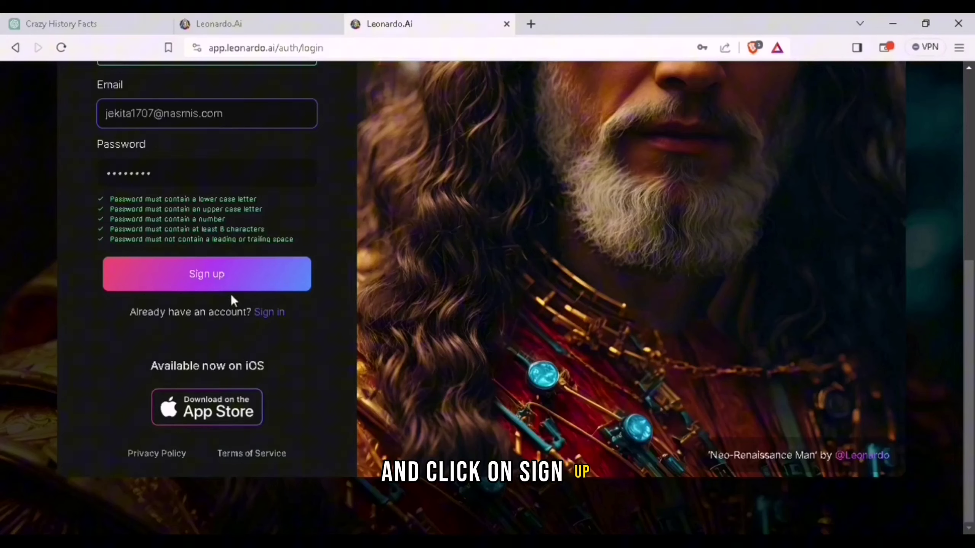
left_click(245, 286)
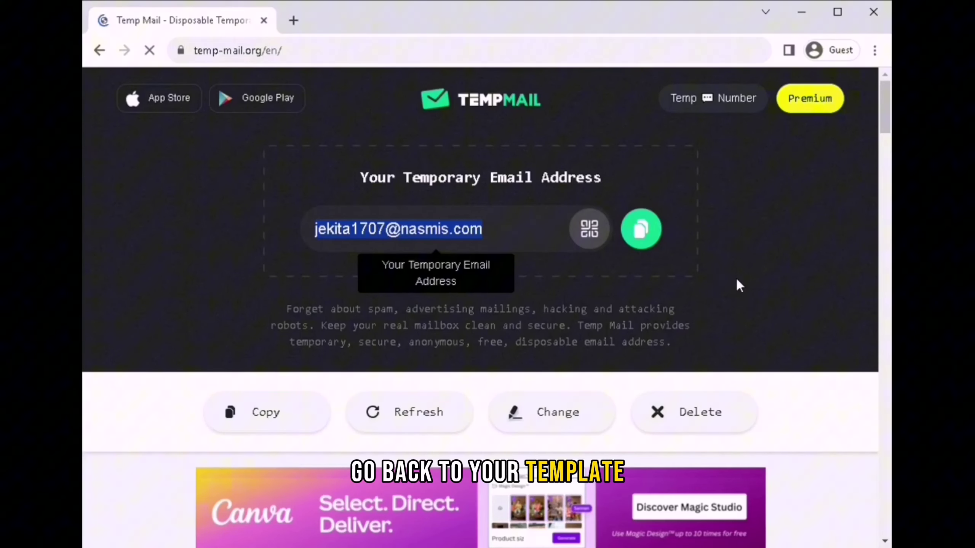
Copy the verification code from the Temp Mail email and confirm the account with it
scroll(736, 283, "down", 10)
left_click(491, 249)
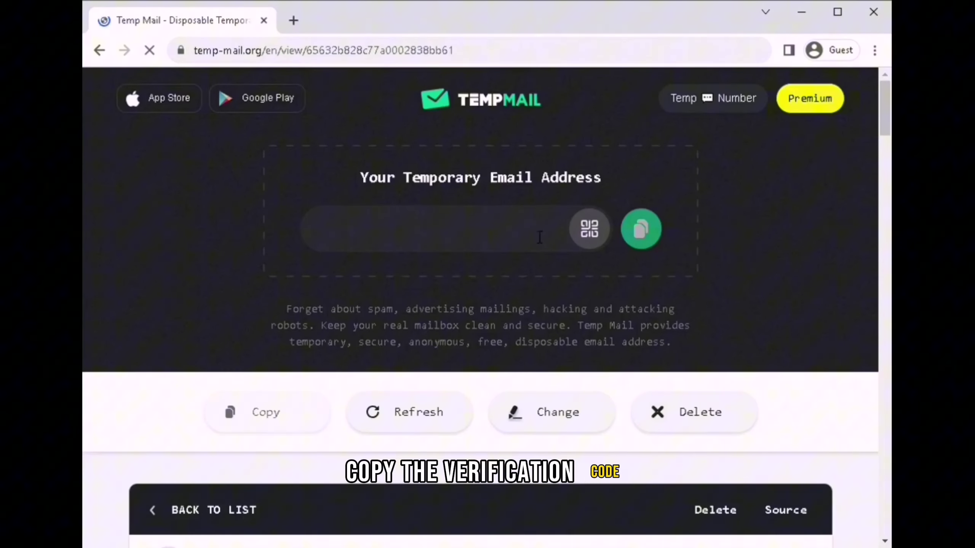
double_click(292, 283)
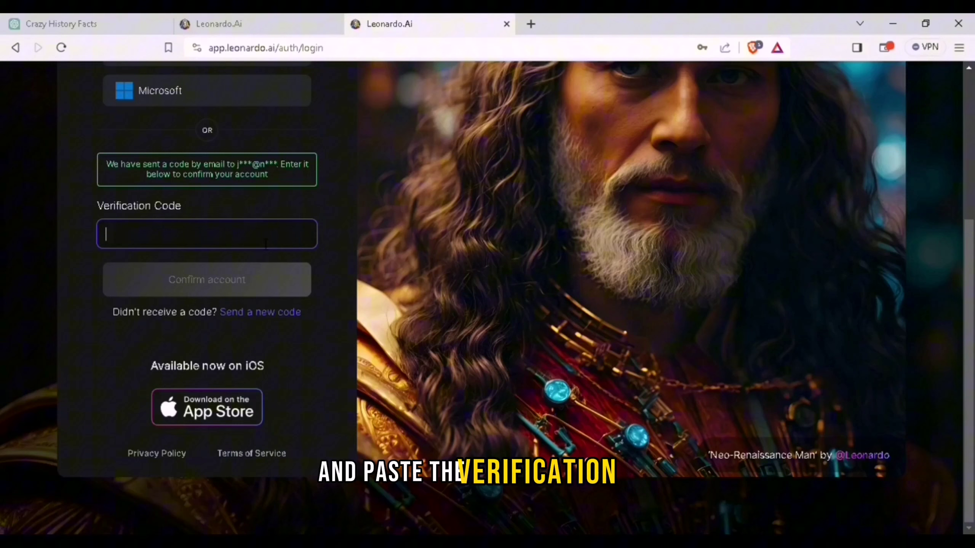
key("ctrl+v")
left_click(246, 281)
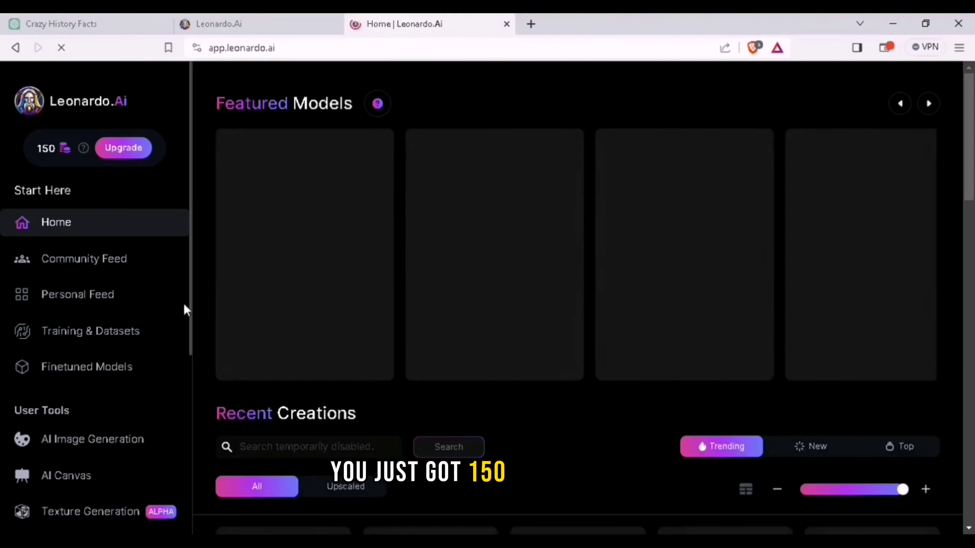
left_click(127, 445)
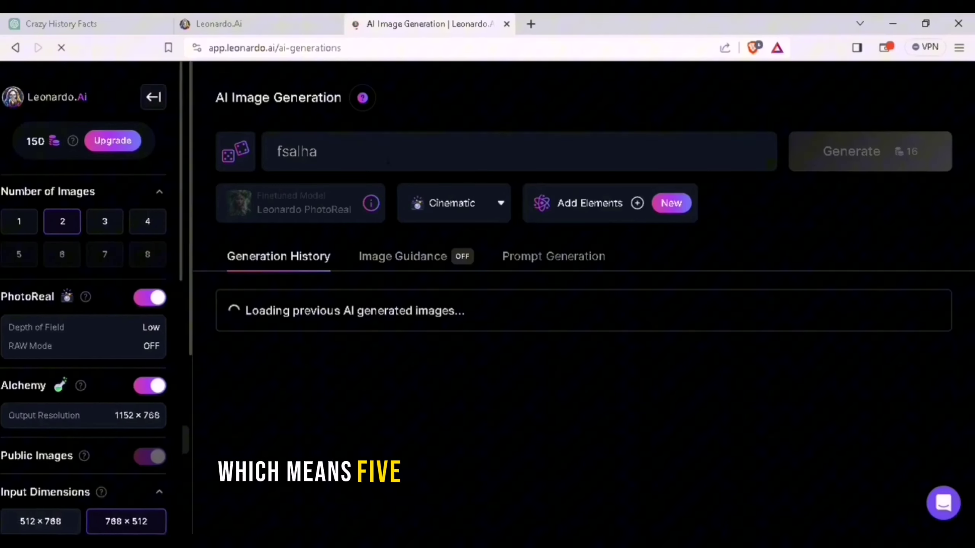
Complete onboarding with a username, Education and Marketing interests, the 18+ switch on, and a role
left_click(859, 150)
left_click(429, 317)
type("gWEHRWHRHRHW")
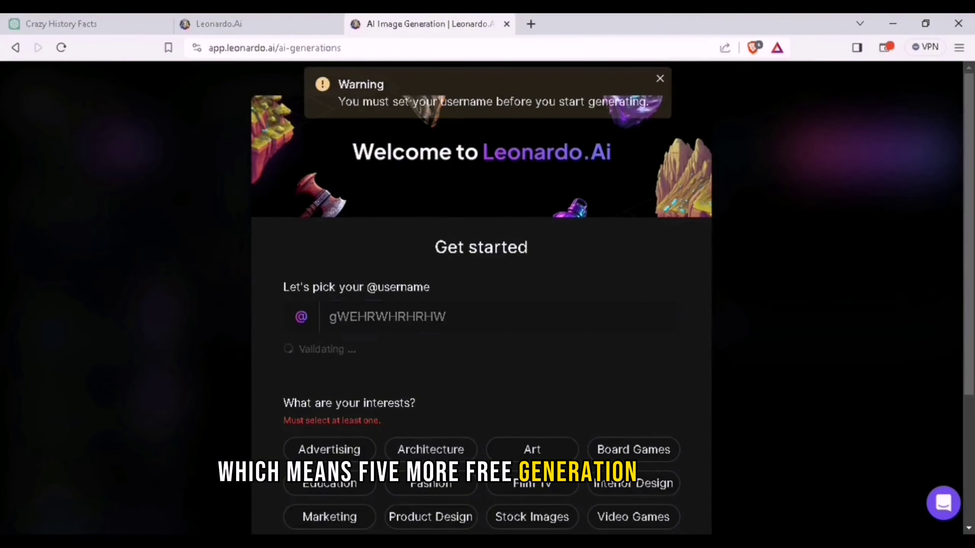
scroll(333, 394, "down", 5)
left_click(330, 295)
left_click(333, 331)
left_click(296, 406)
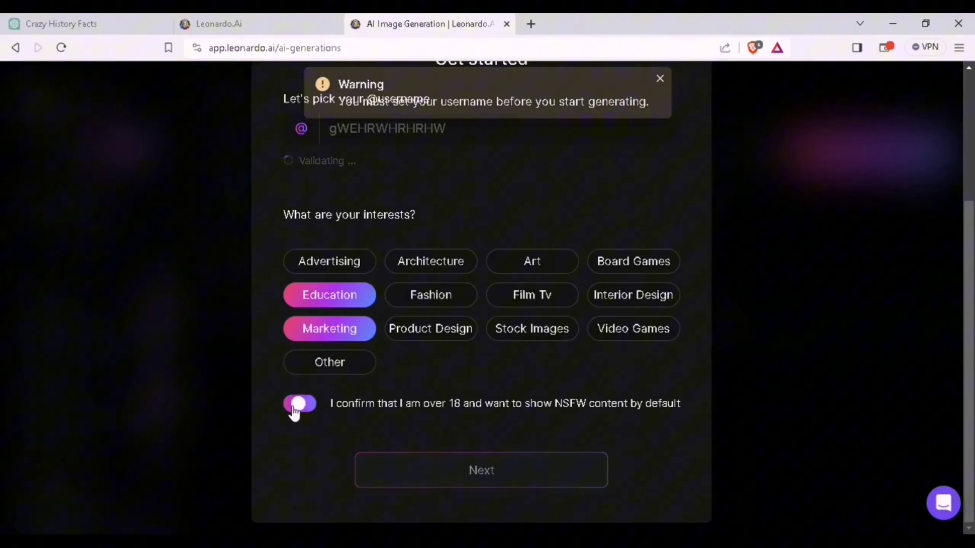
left_click(468, 464)
scroll(499, 403, "down", 5)
left_click(461, 485)
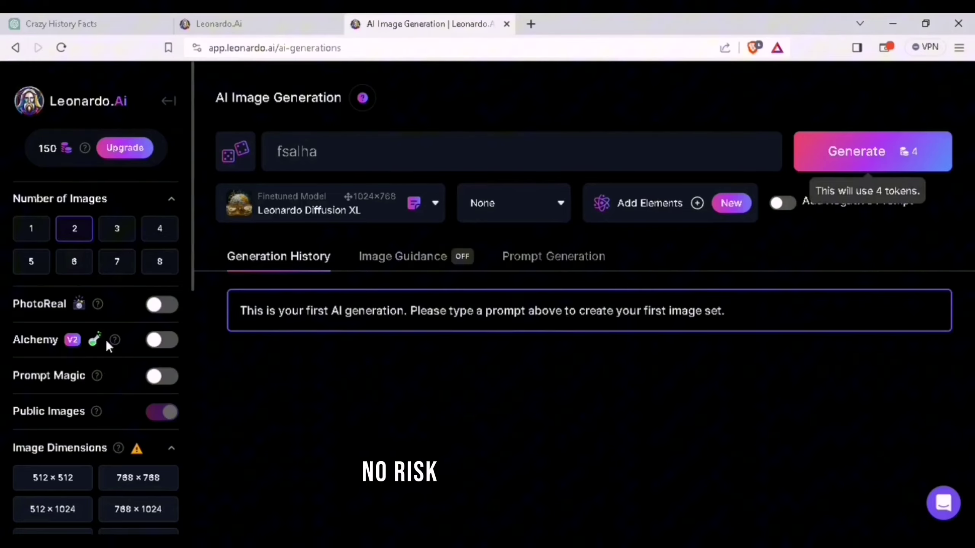
Turn on PhotoReal and save its settings with Depth of Field High and RAW Mode on
left_click(162, 305)
scroll(173, 319, "down", 5)
scroll(172, 318, "up", 4)
left_click(96, 273)
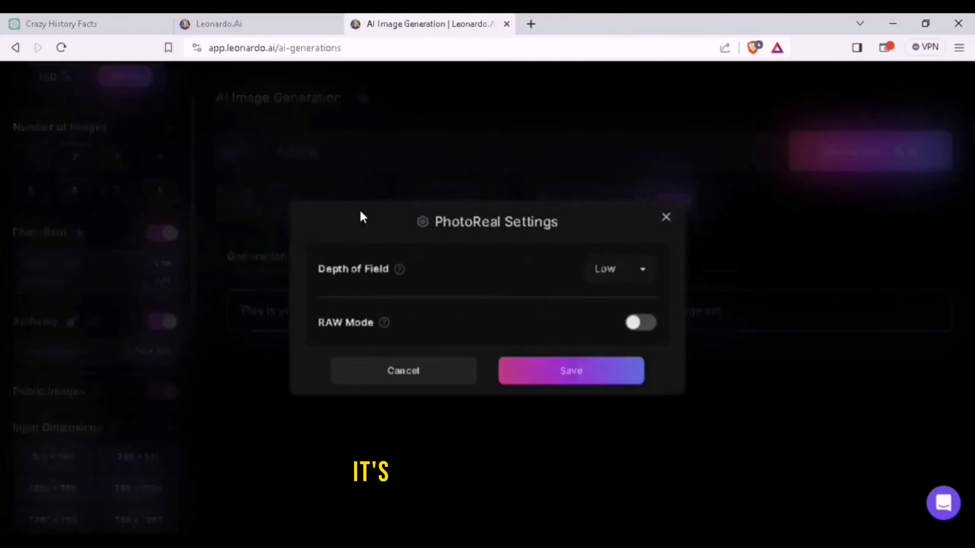
left_click(625, 278)
left_click(630, 318)
left_click(648, 325)
left_click(572, 372)
Set size 1360×768 and generate from the prompt 'Give me something creative'
scroll(151, 423, "down", 4)
left_click(57, 384)
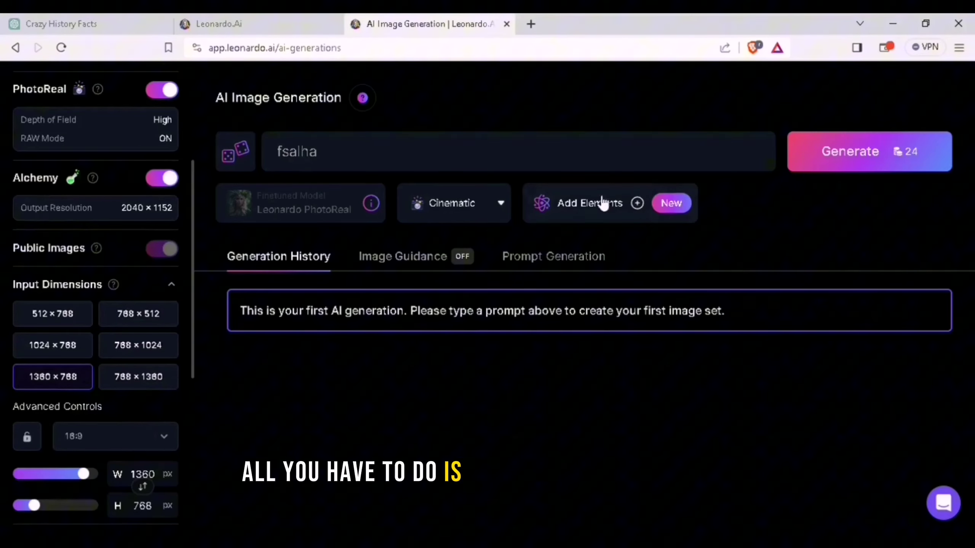
left_click_drag(321, 151, 245, 164)
key("BackSpace")
type("G")
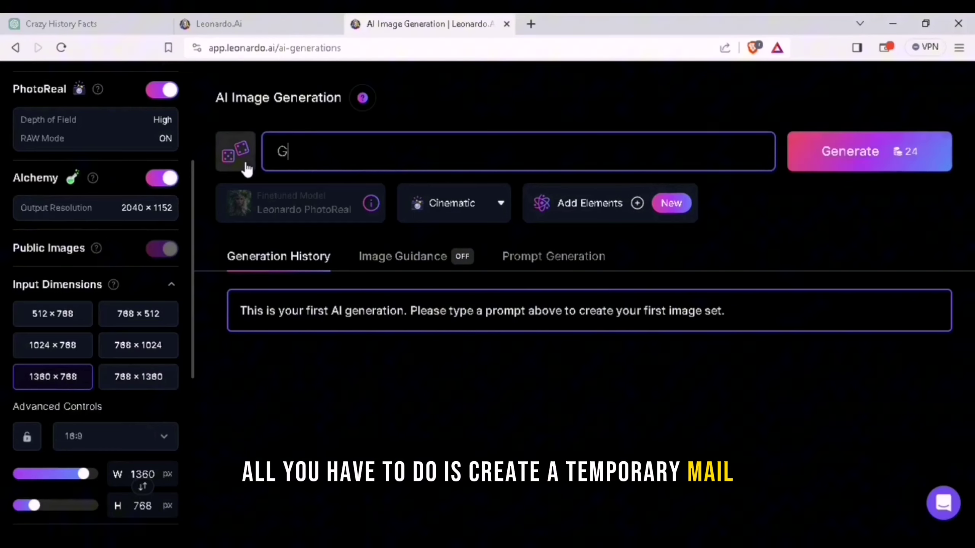
type("ive me something")
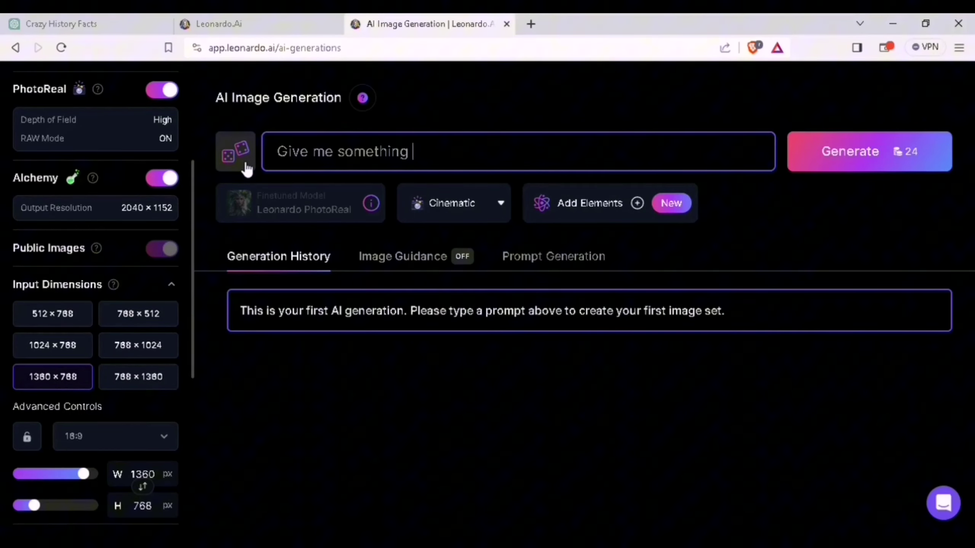
key("Return")
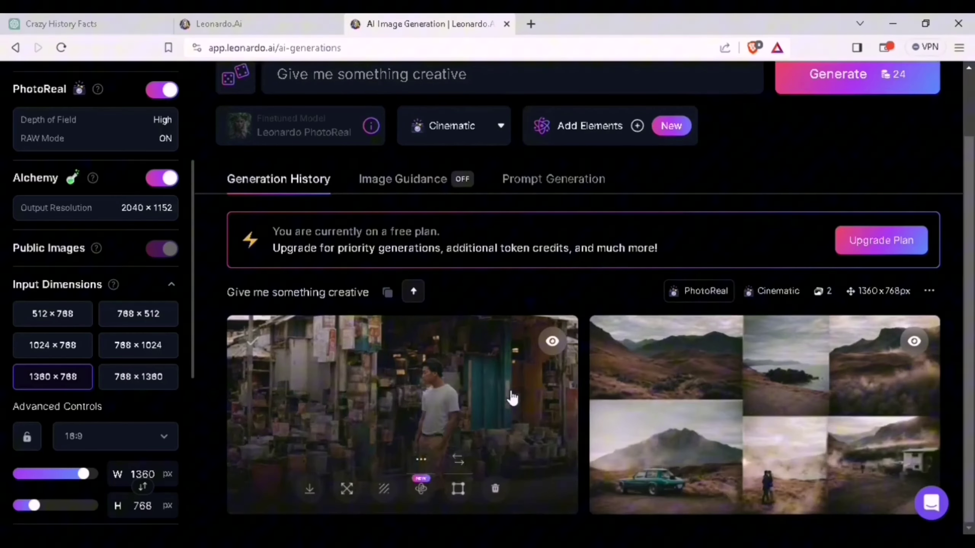
Preview the street image and the landscape image full size, then close each
left_click(451, 360)
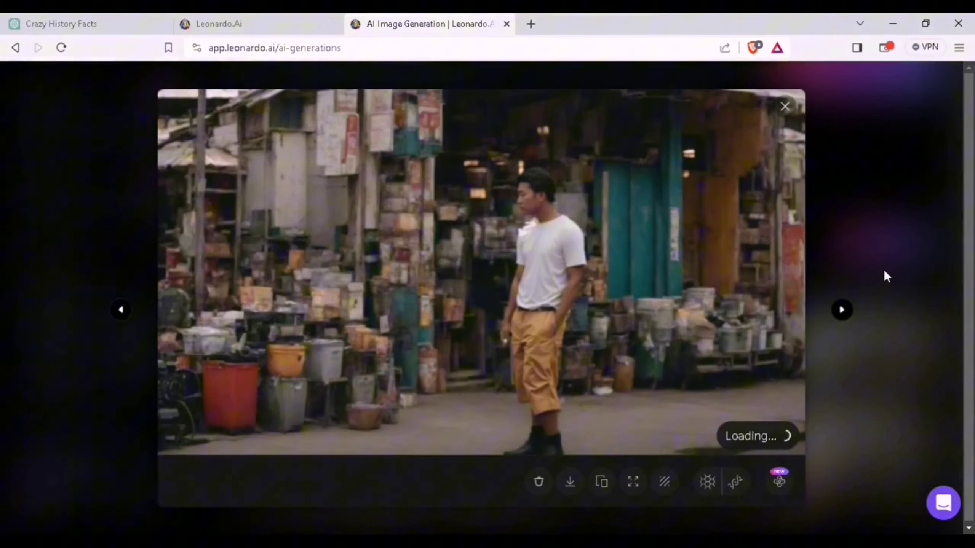
left_click(894, 264)
left_click(855, 398)
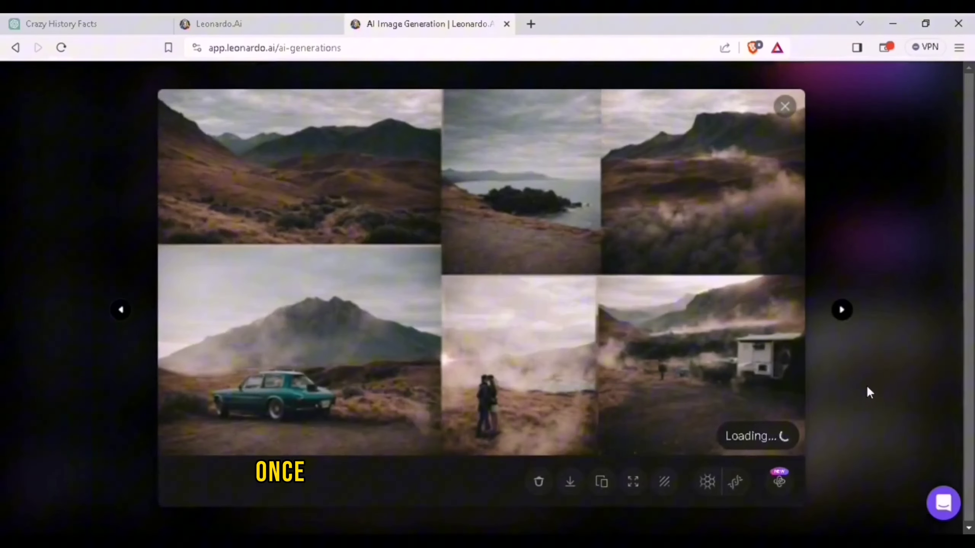
left_click(888, 337)
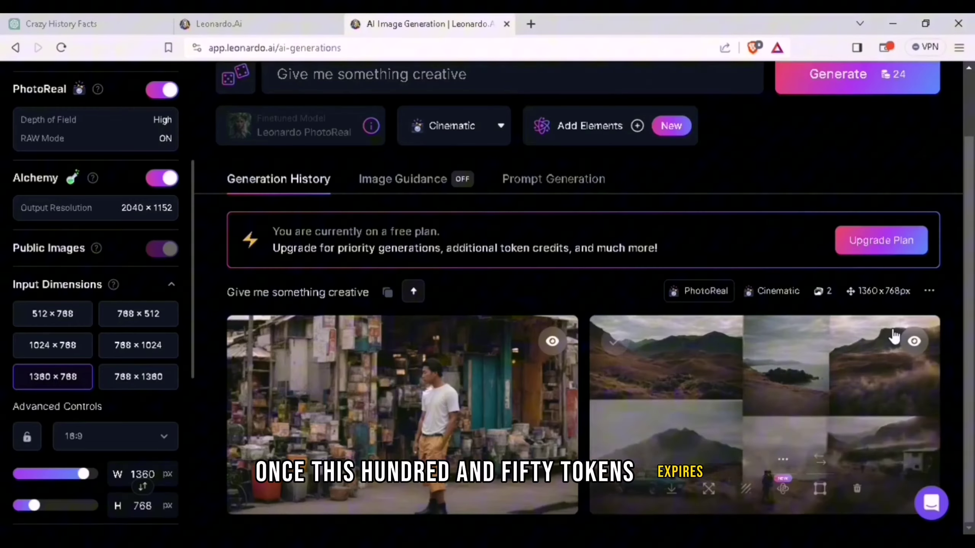
Clear all text from the prompt box
scroll(774, 369, "up", 2)
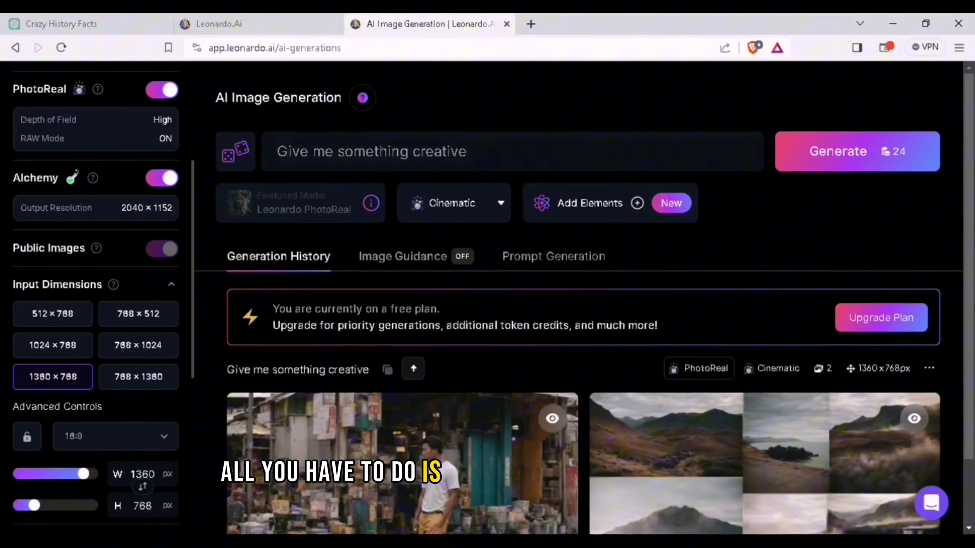
left_click_drag(574, 166, 279, 169)
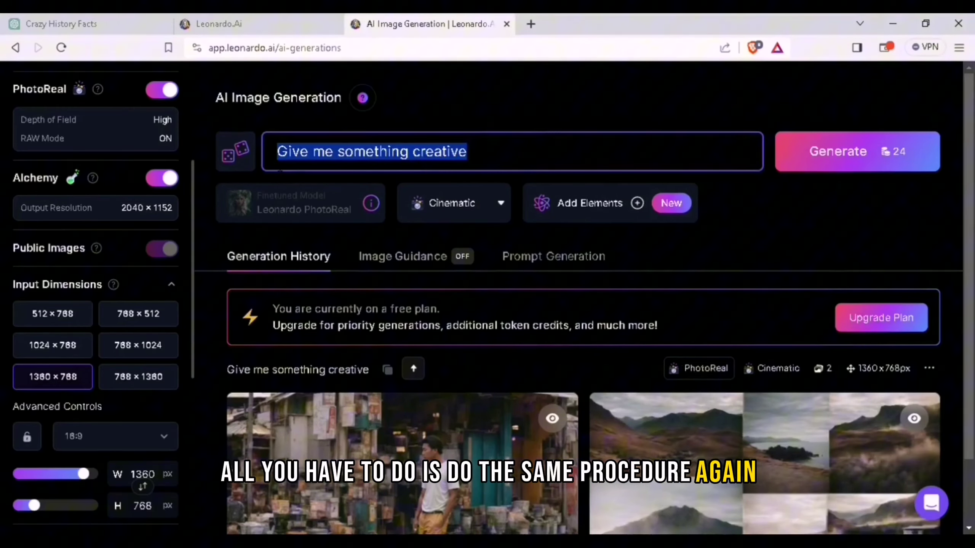
key("BackSpace")
scroll(54, 169, "up", 5)
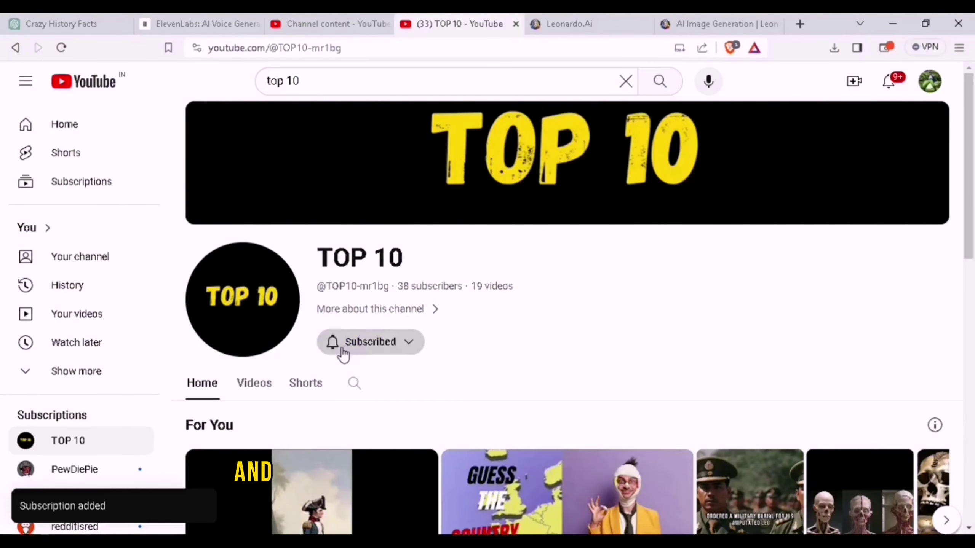
Subscribe to the TOP 10 channel on YouTube
left_click(342, 348)
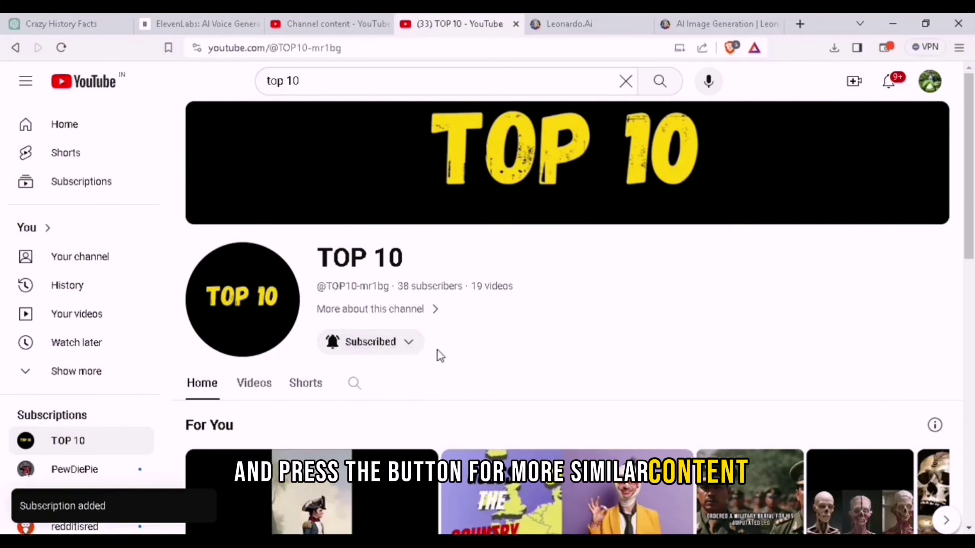